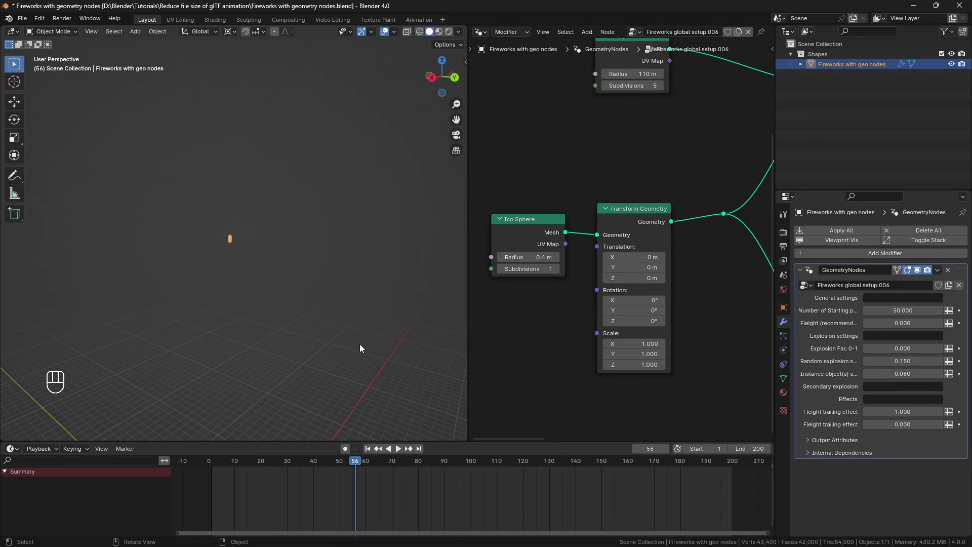
Scrub the fireworks animation from frame 56 to frame 75 to reveal the orange particle sphere.
drag(347, 459, 405, 491)
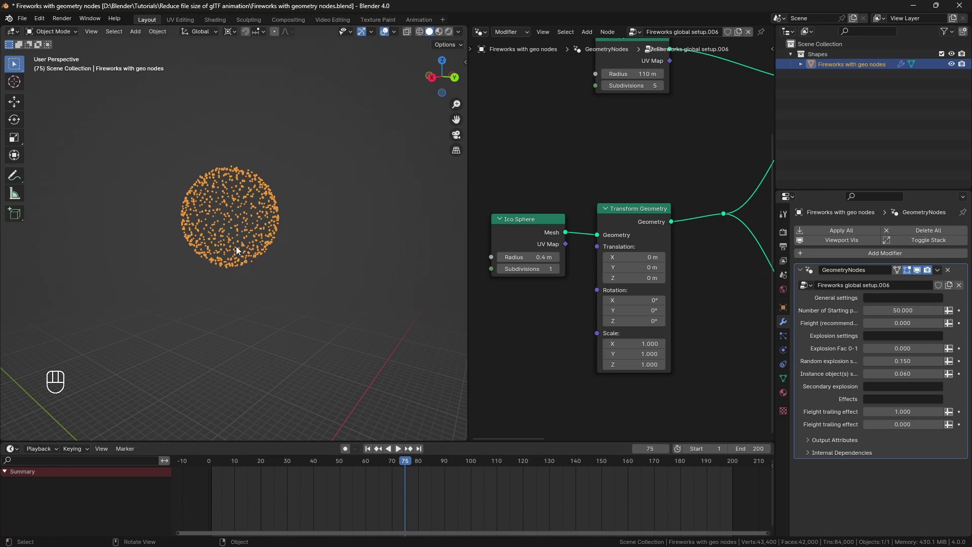
Export the fireworks animation as the Lightwave point cache fireworks.mdd.
click(22, 18)
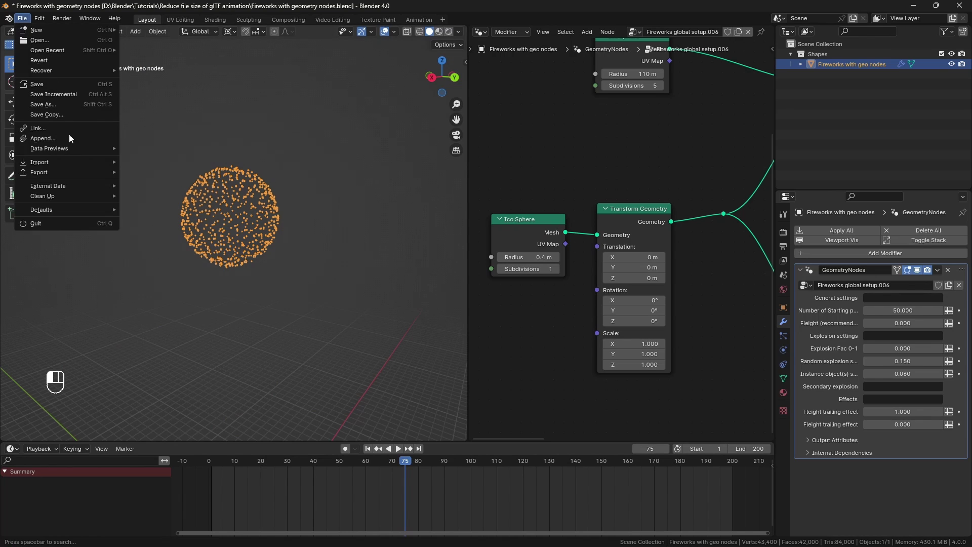
mouse_move(61, 172)
click(199, 327)
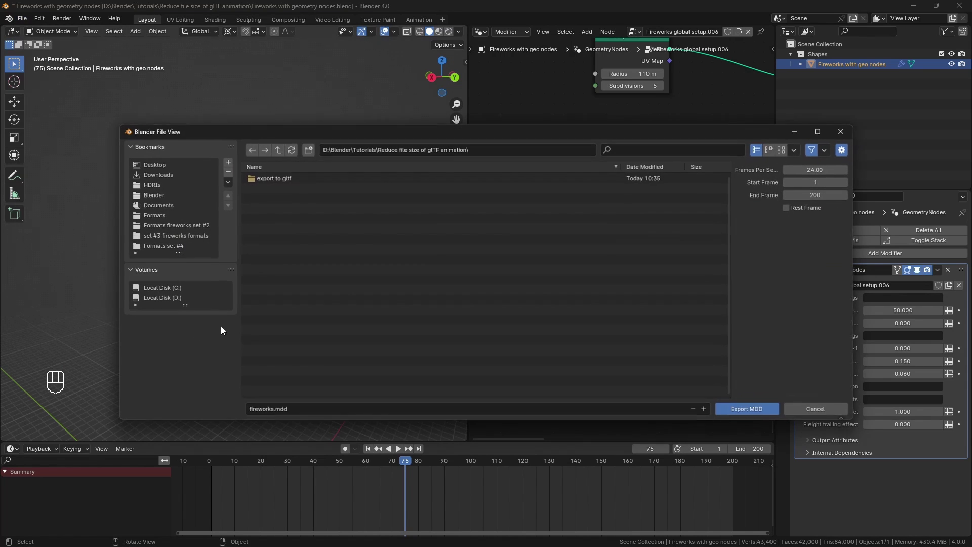
click(760, 408)
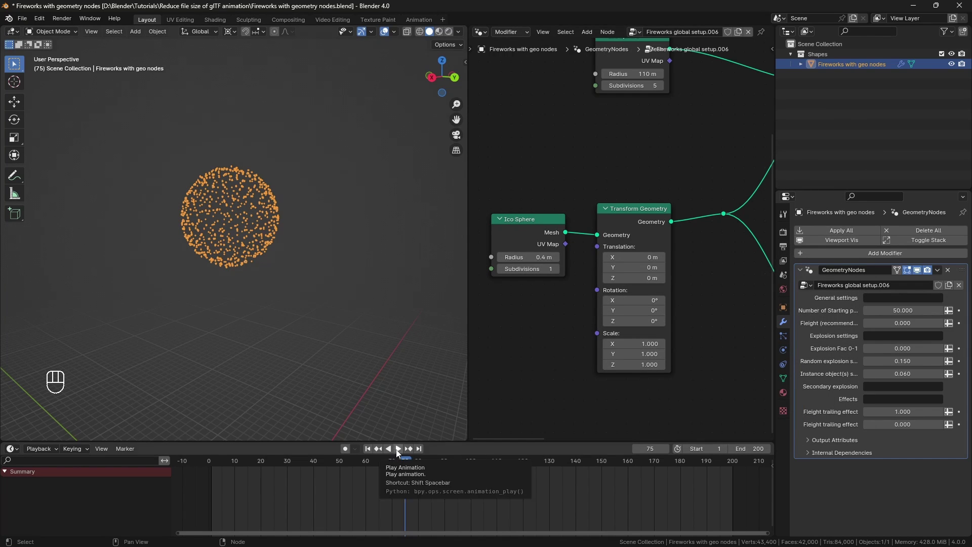
Apply the GeometryNodes modifier, then import fireworks.mdd from the tutorial folder onto the object.
key(ctrl+a)
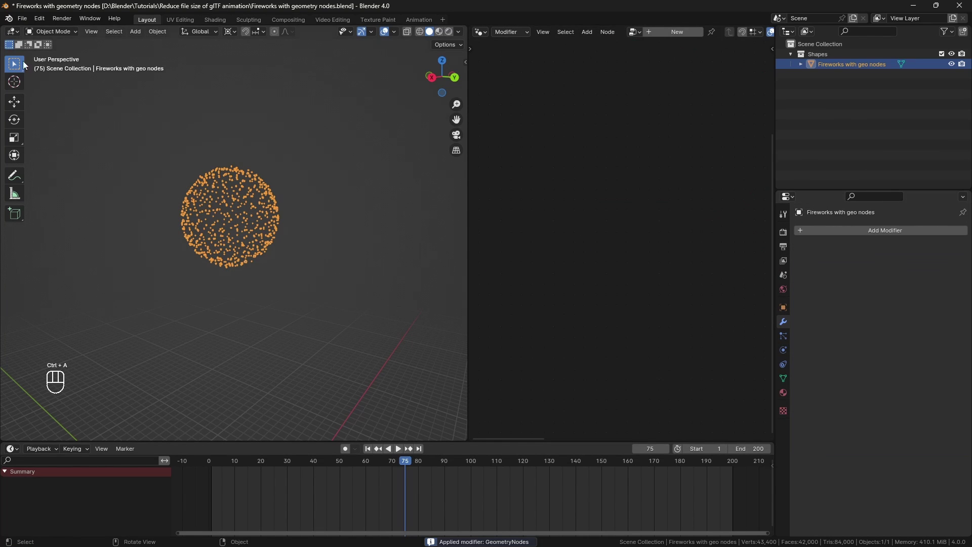
click(22, 18)
mouse_move(66, 163)
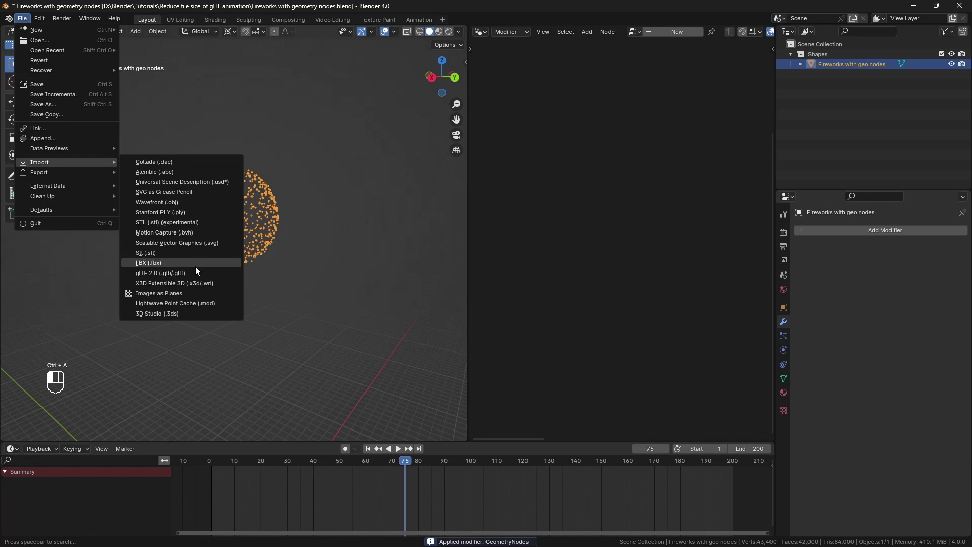
click(202, 302)
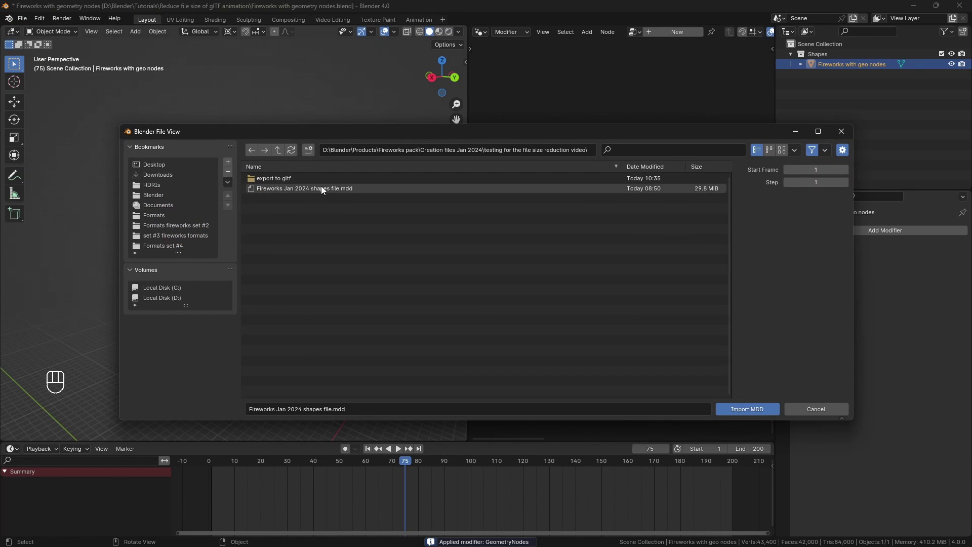
click(420, 146)
text(D:\Blender\Tutorials\Reduce file size of glTF animation\)
key(Return)
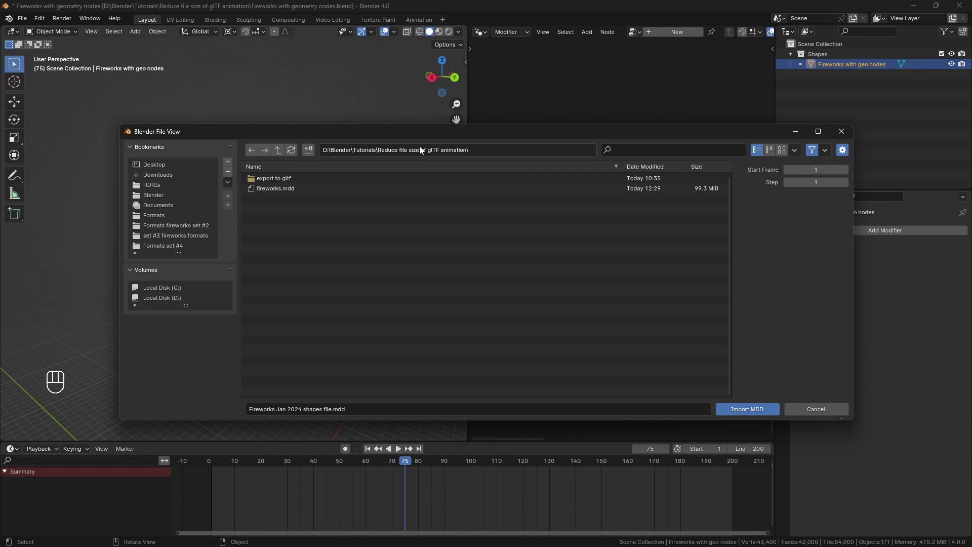
click(283, 189)
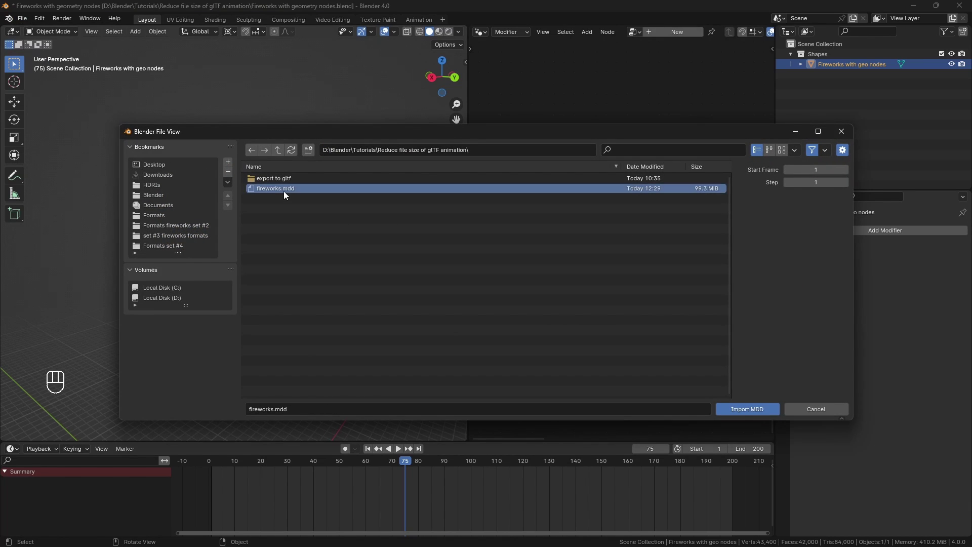
click(729, 408)
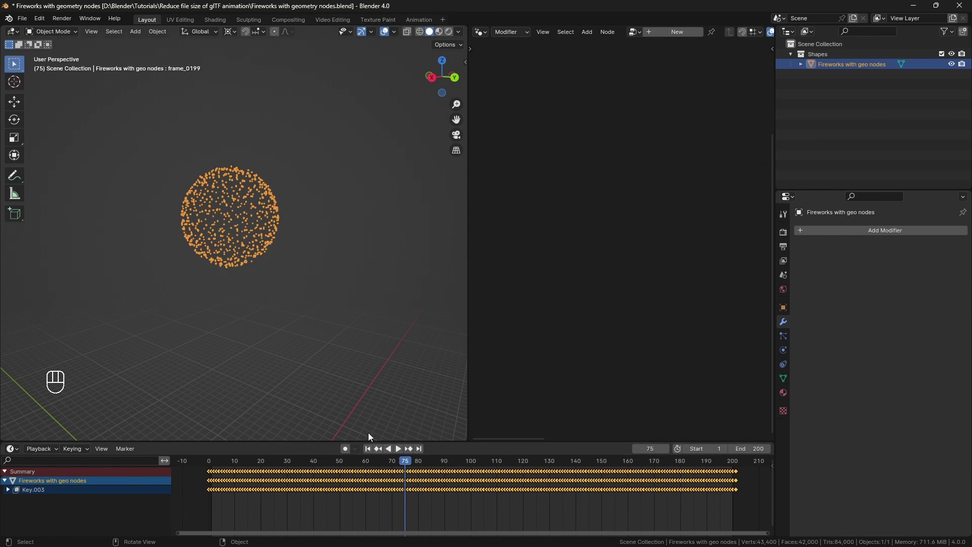
Scrub to frame 90 and export the shape-key animation as fireworks.glb in glTF 2.0 format.
drag(361, 458, 489, 475)
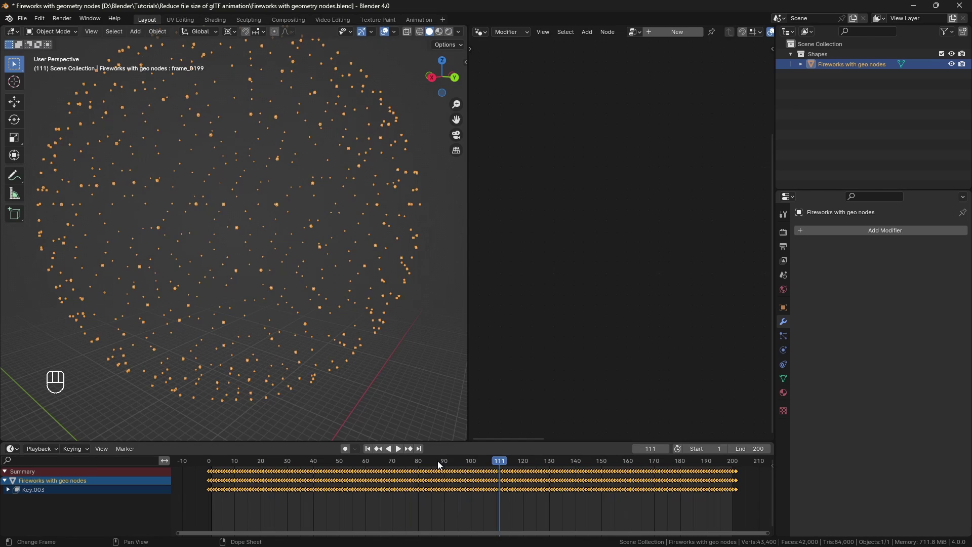
key(Escape)
click(22, 19)
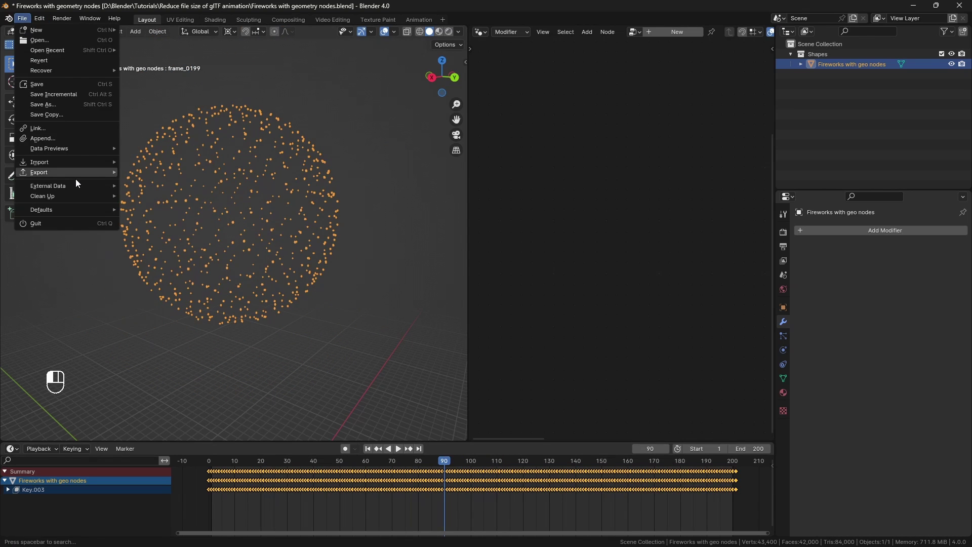
mouse_move(76, 173)
click(157, 273)
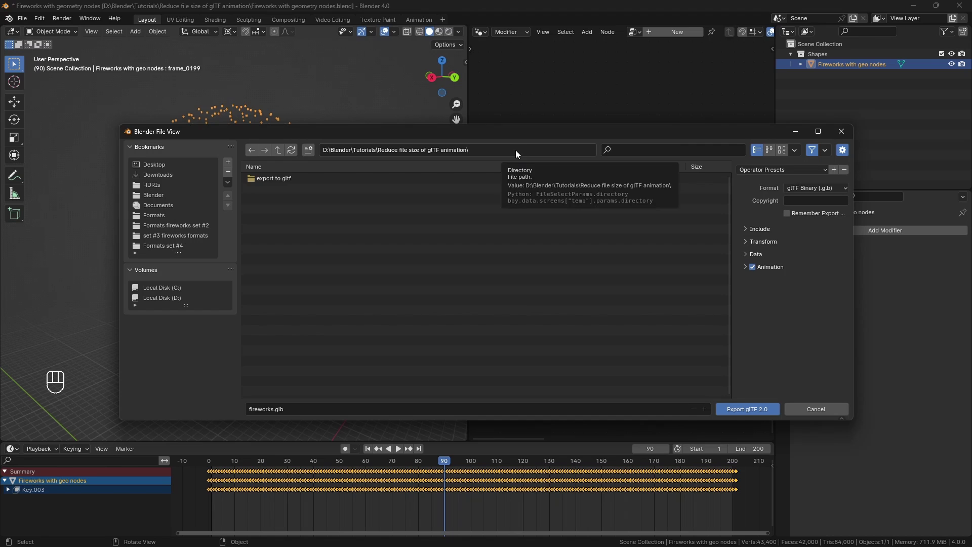
click(746, 409)
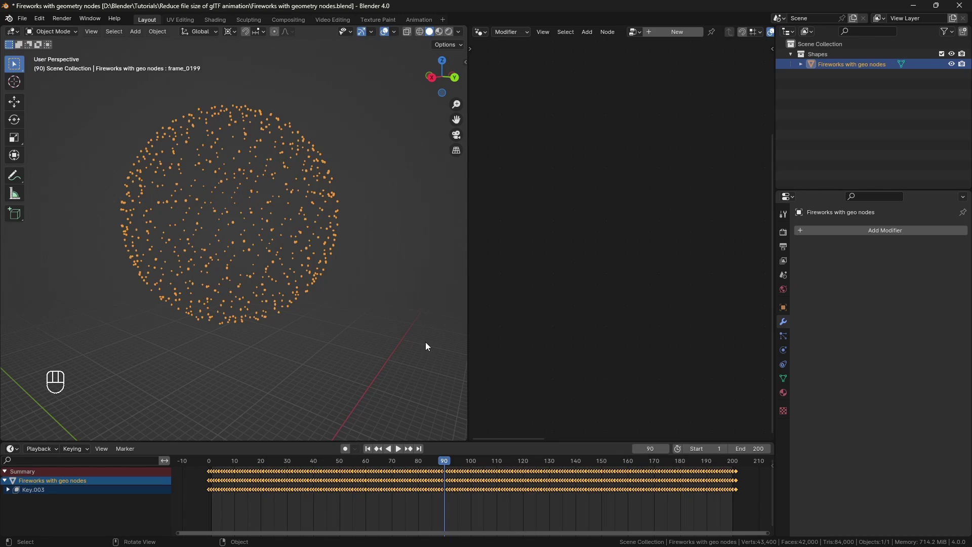
click(22, 19)
mouse_move(66, 162)
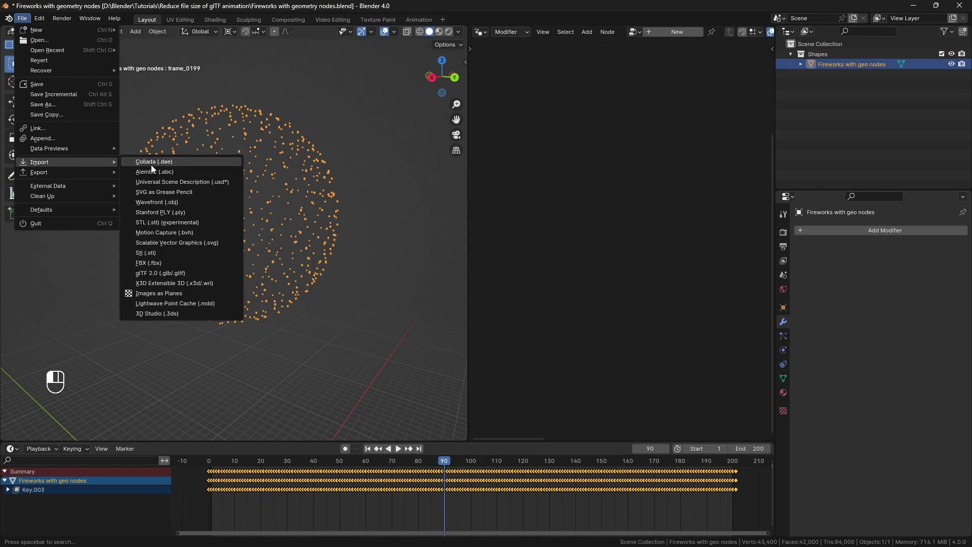
click(174, 272)
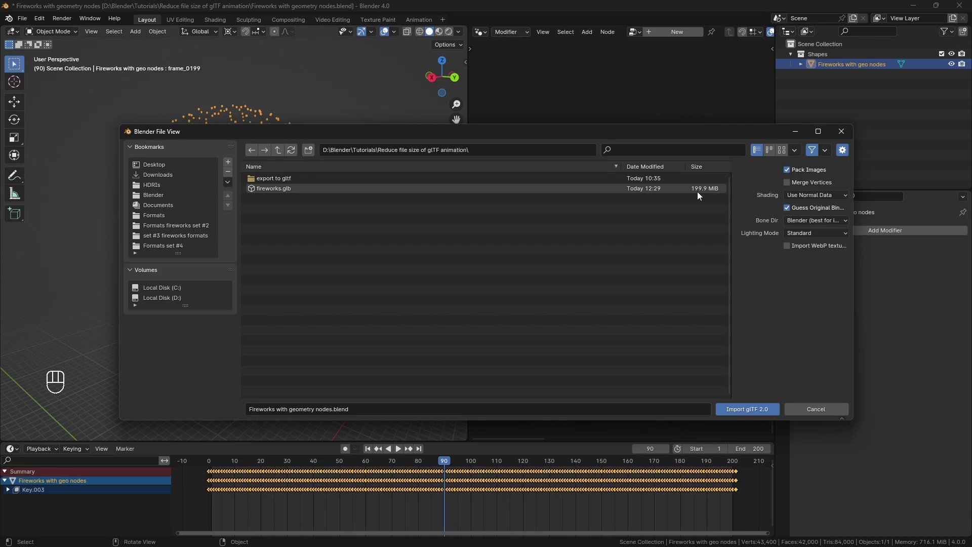
click(841, 132)
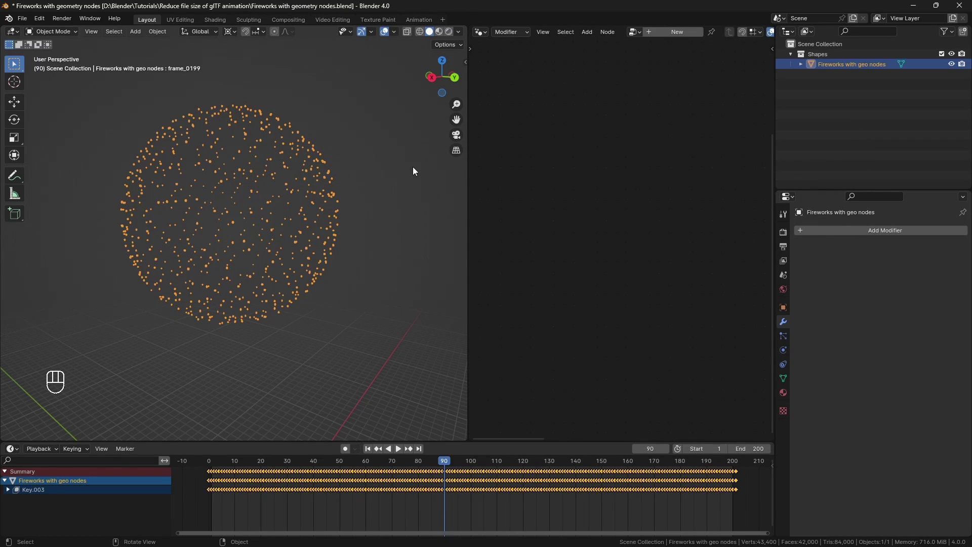
Start a second glTF 2.0 export and rename the file to fireworks2.glb.
click(22, 19)
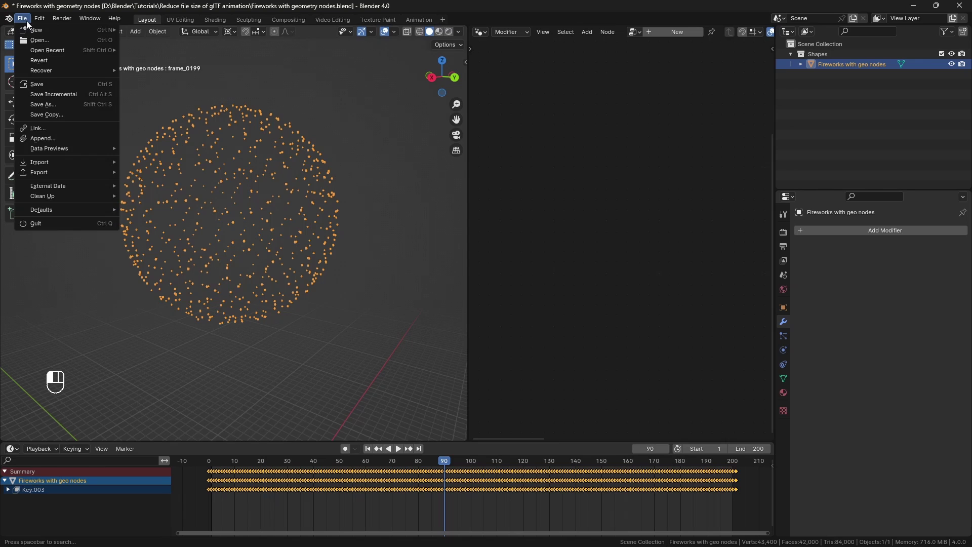
mouse_move(75, 171)
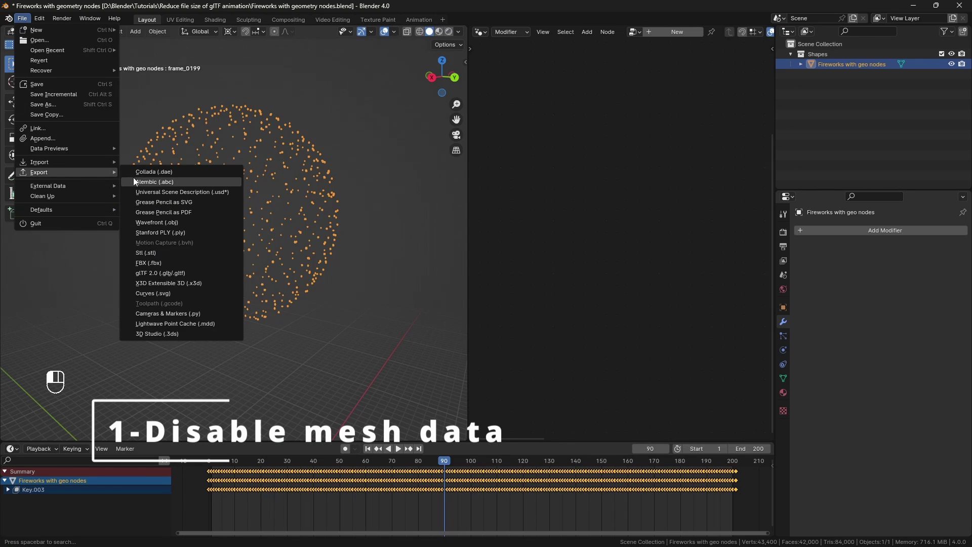
click(191, 275)
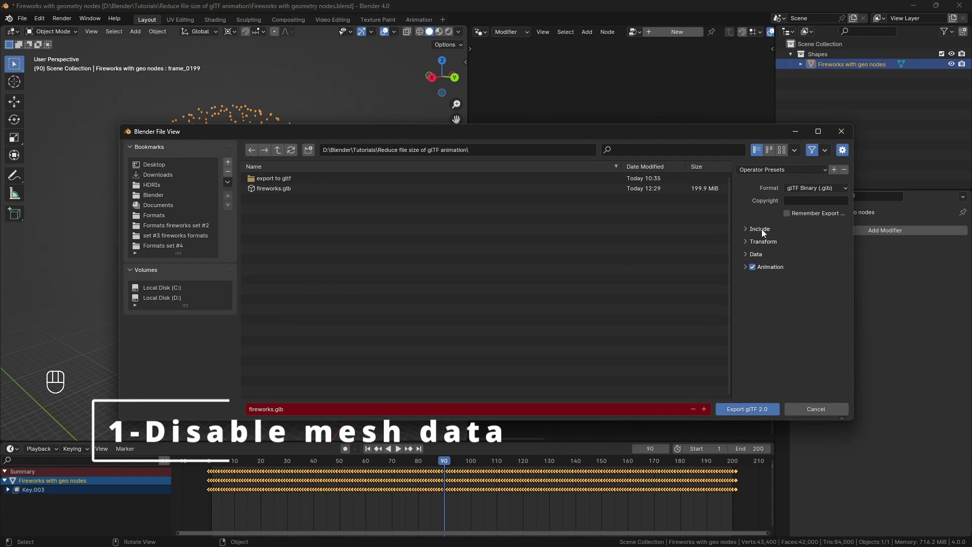
click(273, 409)
click(282, 409)
text(2)
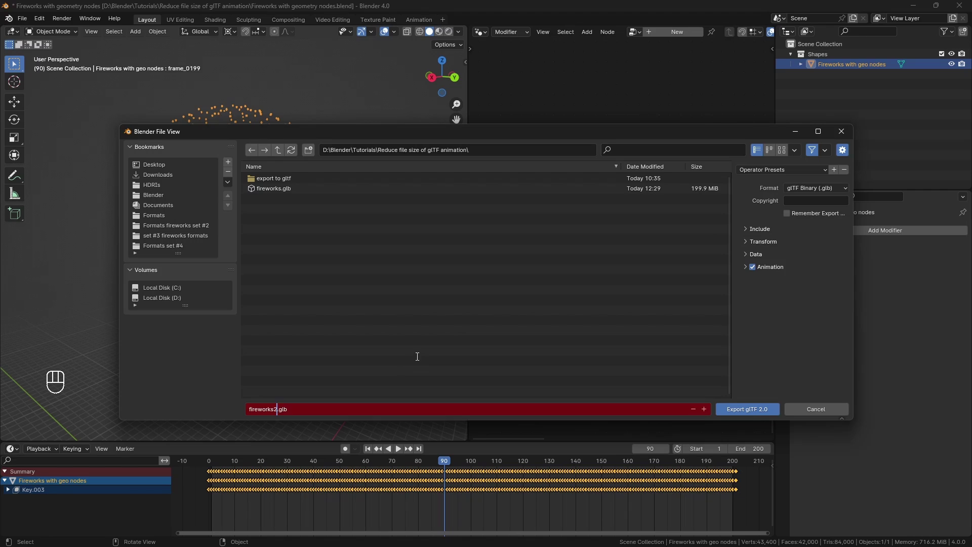
key(Return)
Review the Include, Transform, Data and Mesh options and export fireworks2.glb without normals and vertex colors.
click(792, 229)
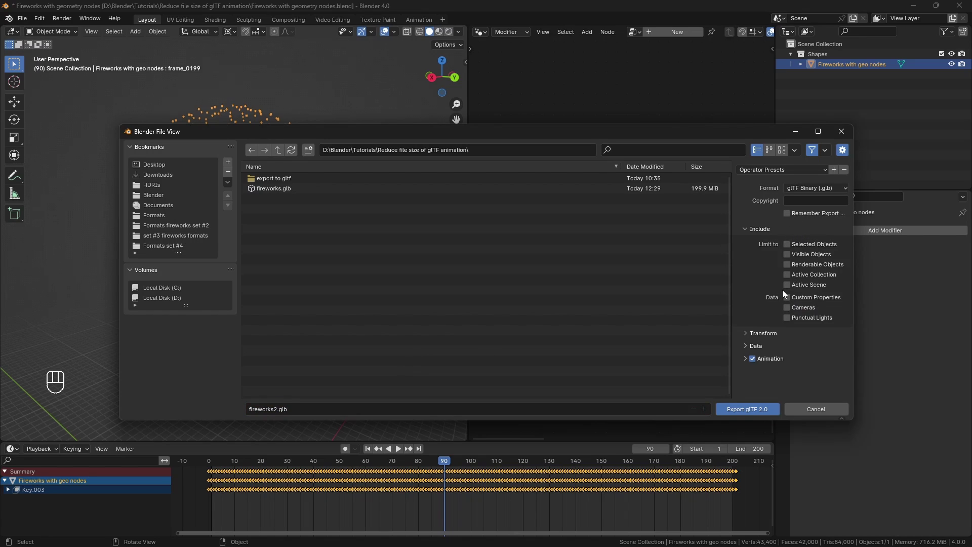
click(778, 332)
click(772, 365)
scroll(772, 367, down, 3)
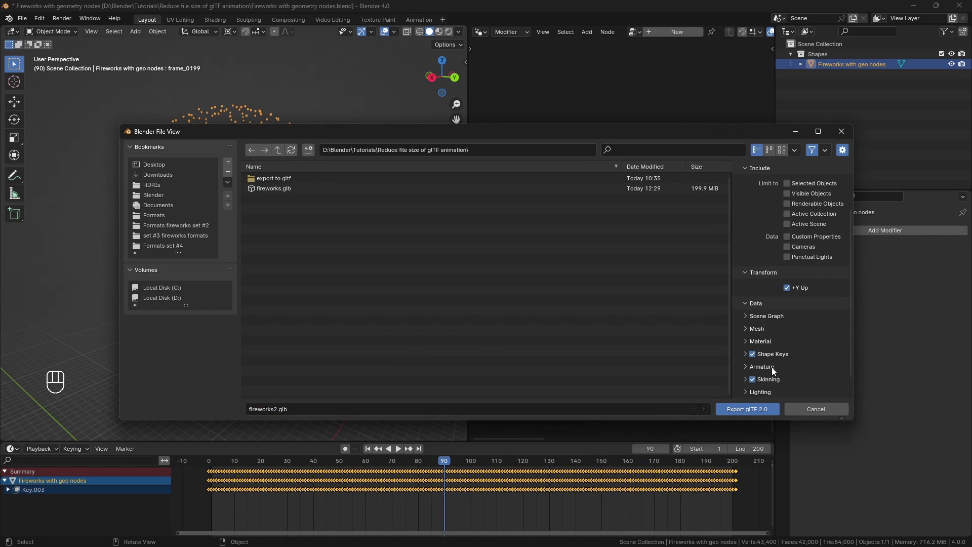
click(770, 329)
scroll(790, 304, down, 5)
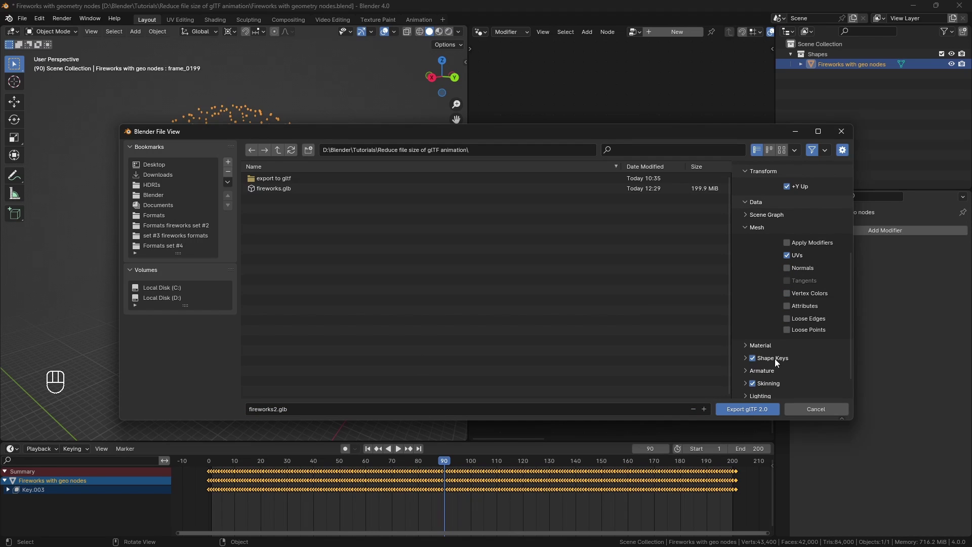
click(760, 409)
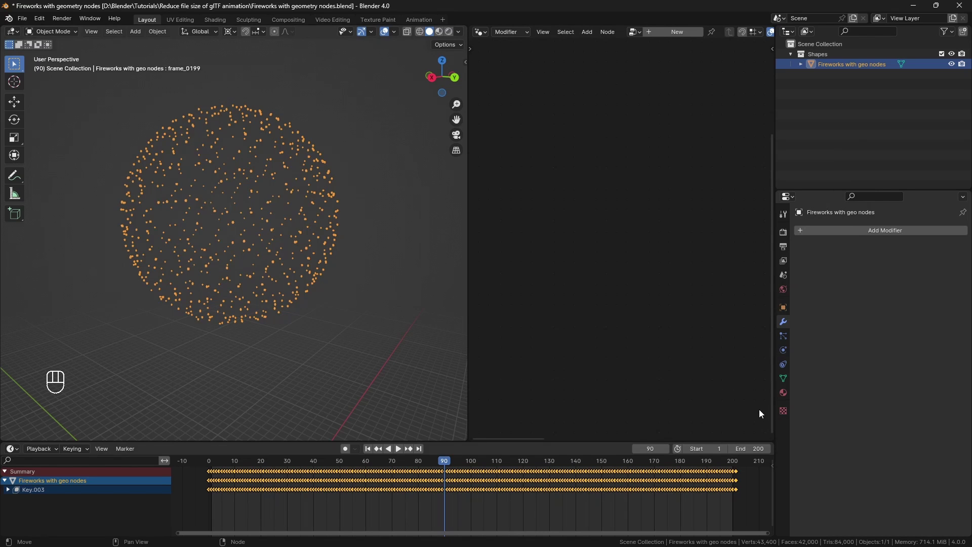
click(30, 19)
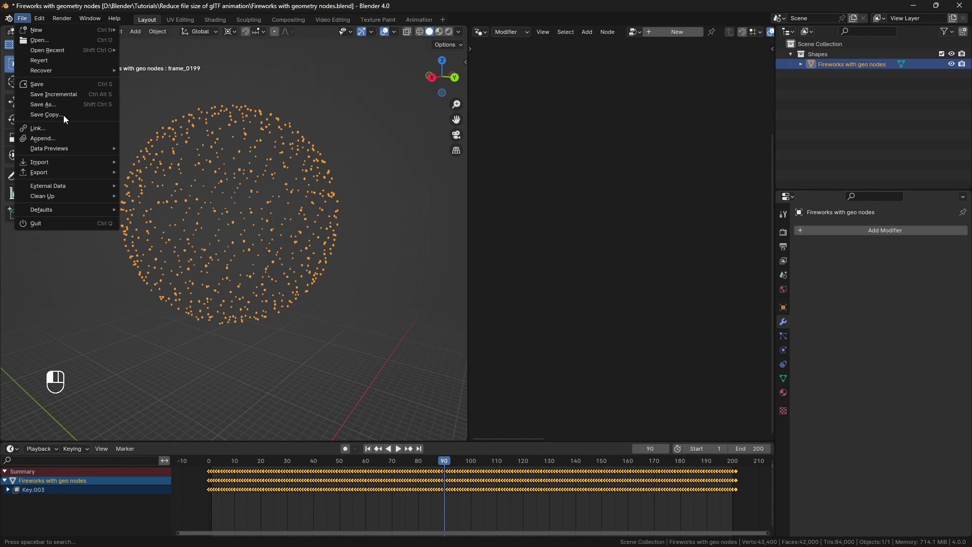
mouse_move(86, 162)
click(170, 274)
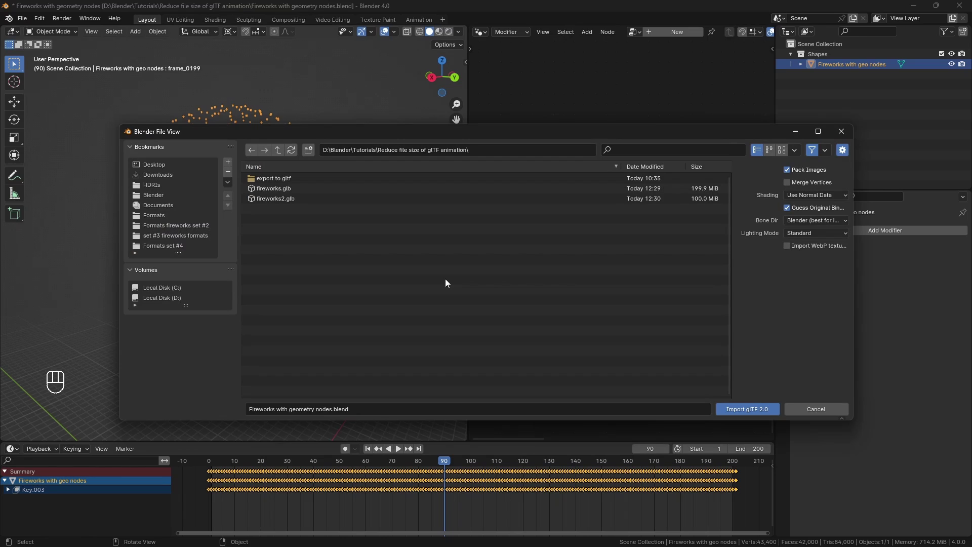
click(691, 201)
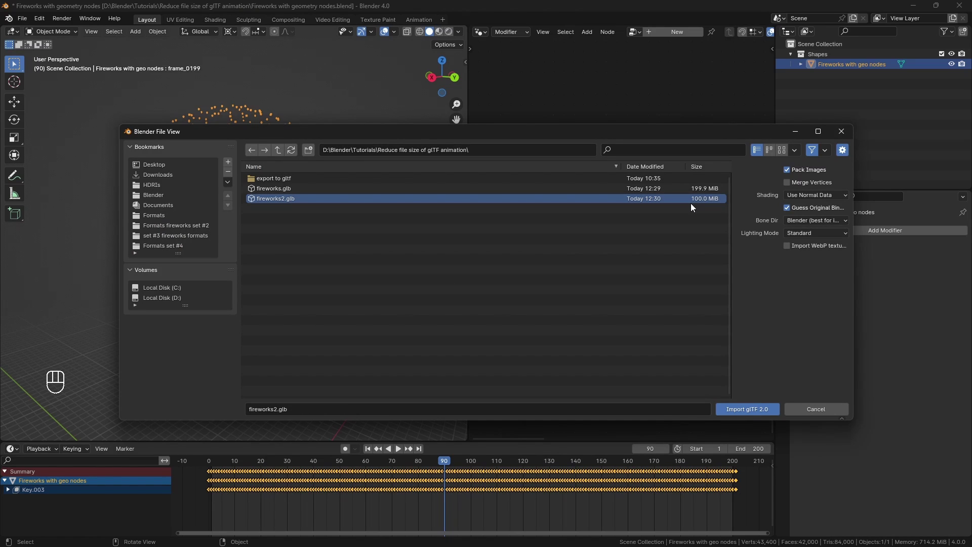
click(841, 133)
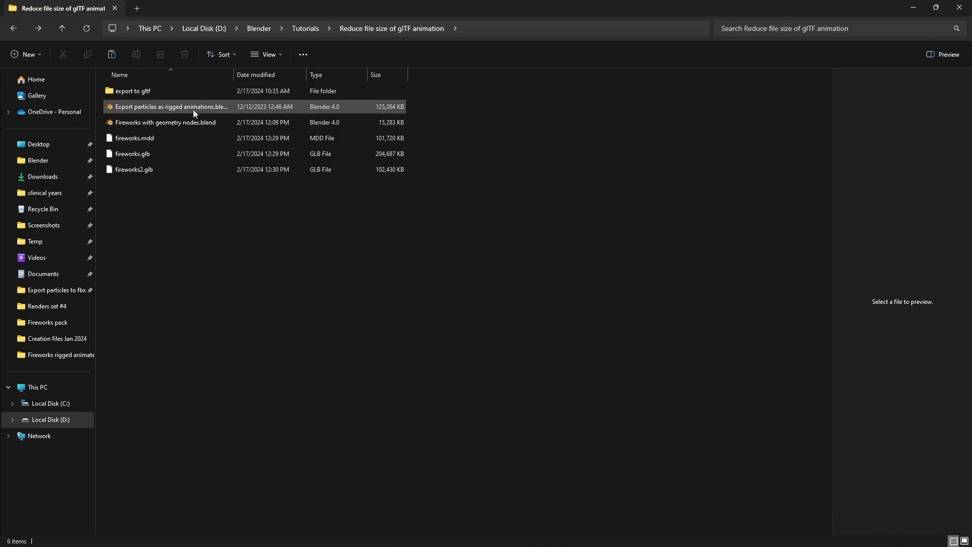
Open the rigged-animations file and parent the fireworks to the armature with automatic weights.
double_click(193, 110)
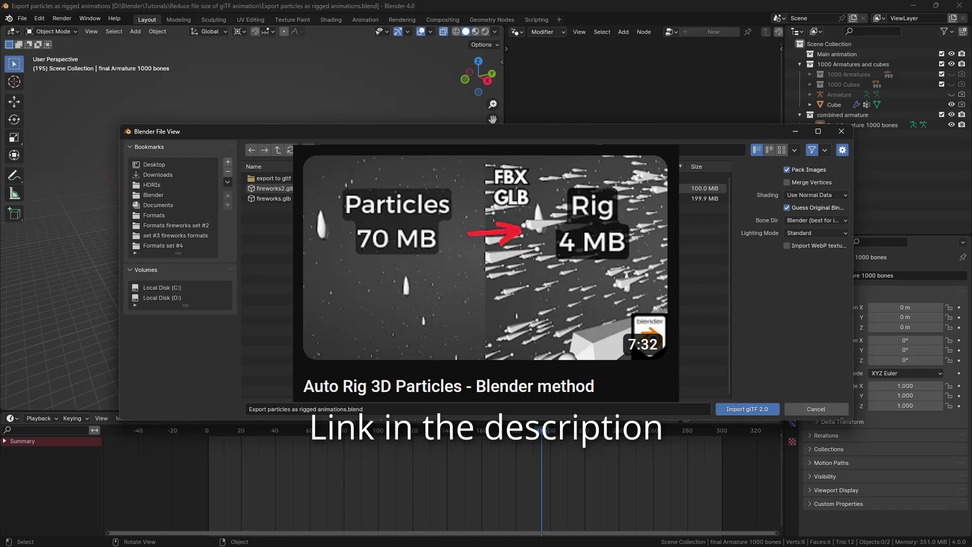
text(replace)
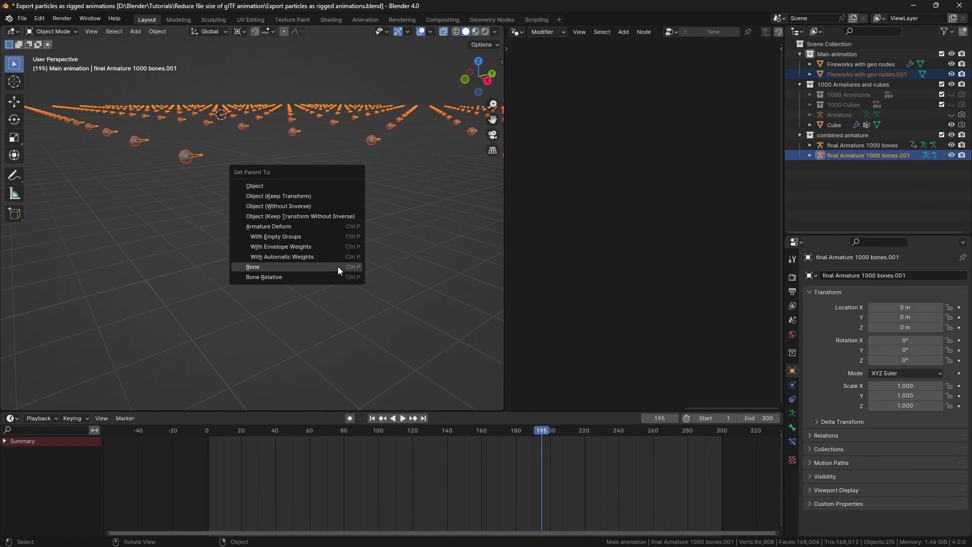
click(323, 258)
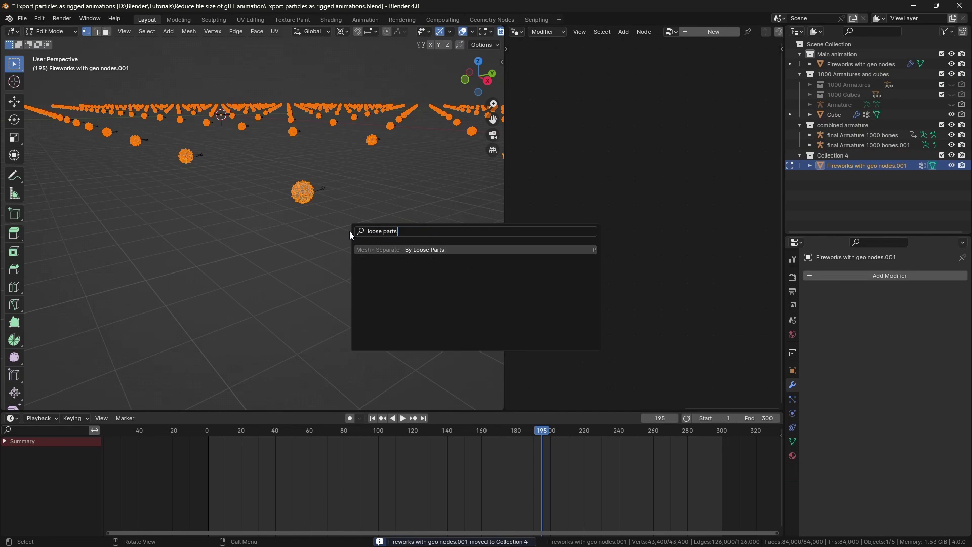
key(Return)
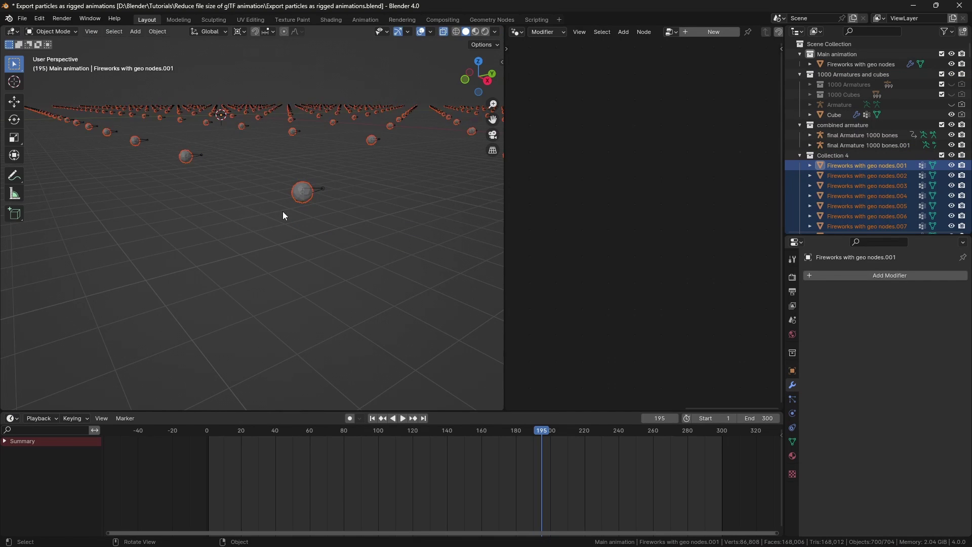
key(Tab)
key(F3)
key(Return)
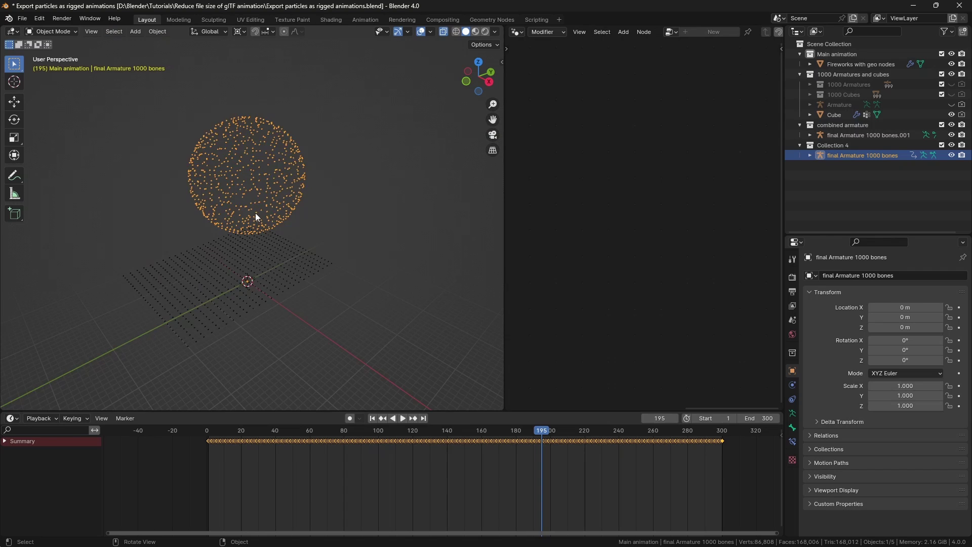
Hide the Cube and original fireworks, select the rigged copy, and play back to frame 88.
scroll(255, 215, up, 4)
click(933, 196)
click(952, 115)
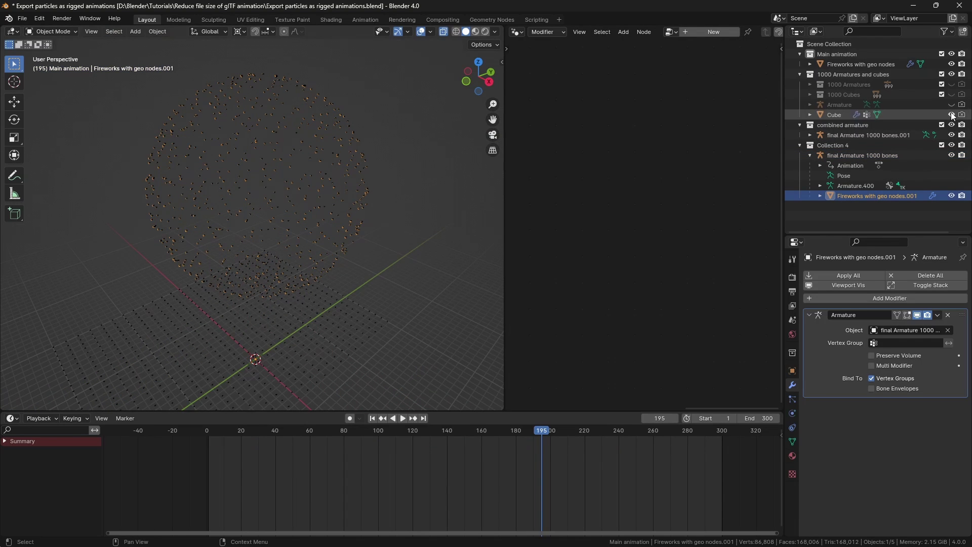
click(953, 64)
drag(452, 430, 271, 445)
key(space)
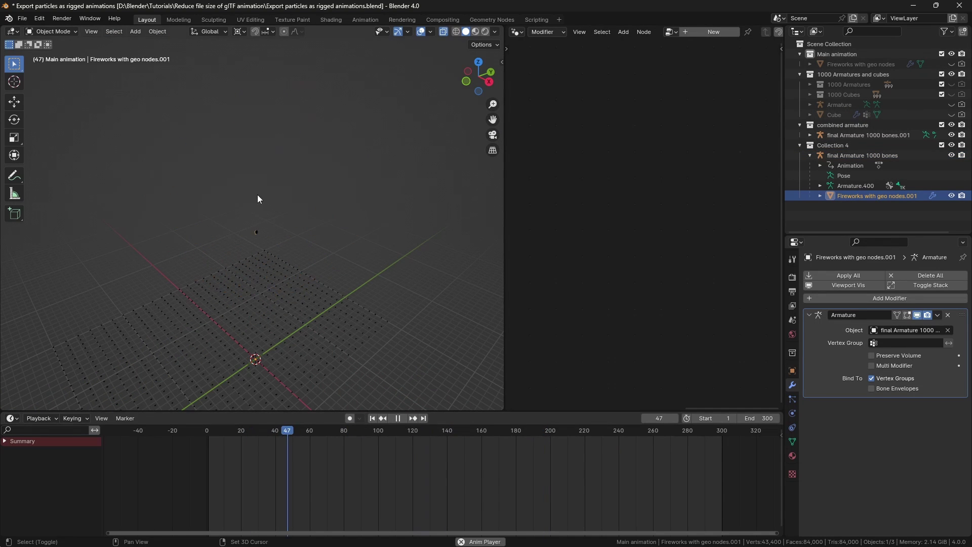
key(space)
scroll(327, 160, up, 3)
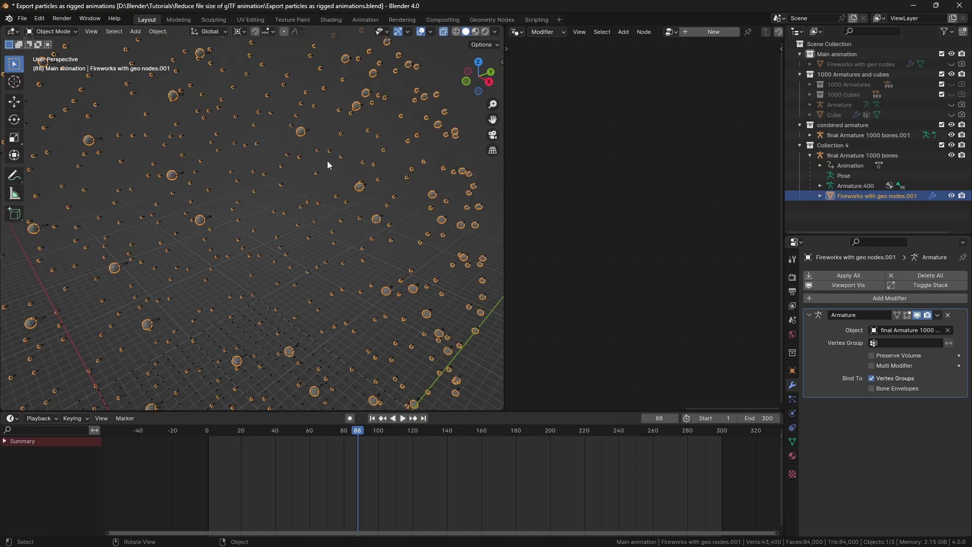
Select the final Armature 1000 bones rig and export it via glTF 2.0 as fireworks3.glb.
scroll(327, 160, down, 3)
click(863, 156)
click(22, 18)
mouse_move(120, 172)
click(160, 273)
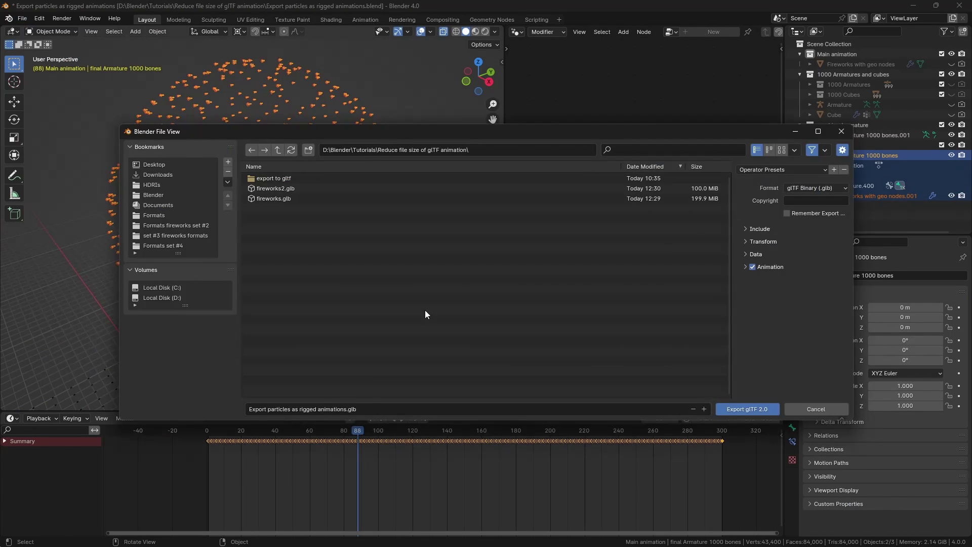
text(fireworks3)
click(787, 254)
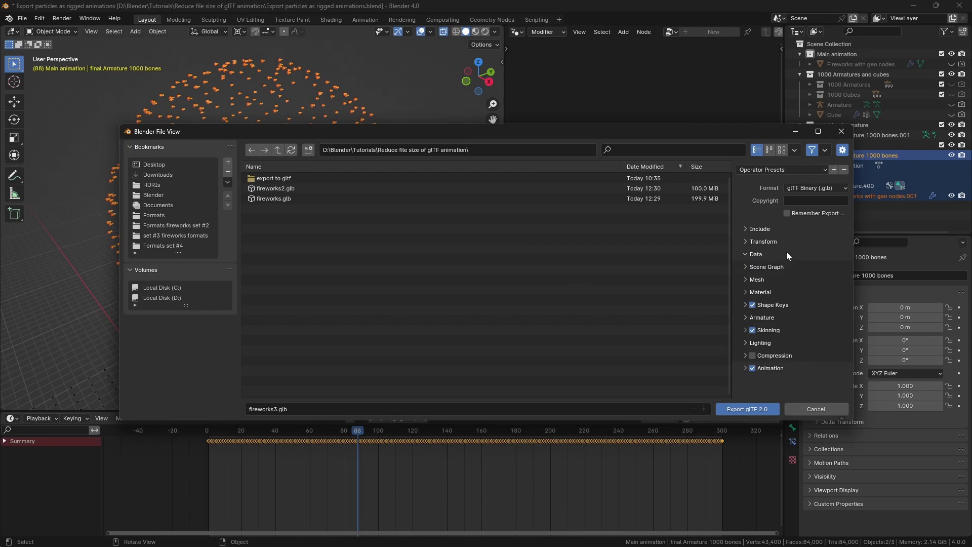
click(791, 279)
click(748, 409)
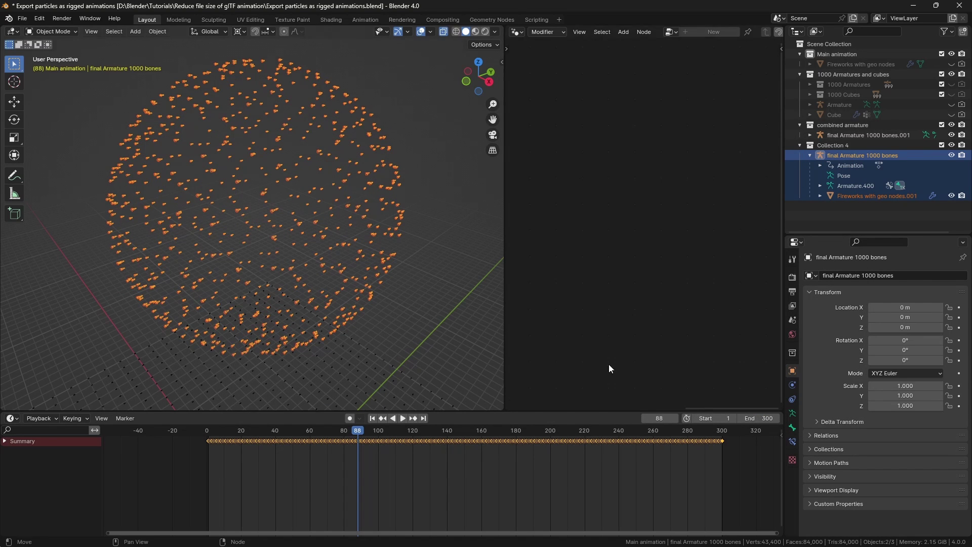
Overwrite fireworks3.glb with an export limited to selected objects and without mesh normals.
click(23, 18)
mouse_move(66, 172)
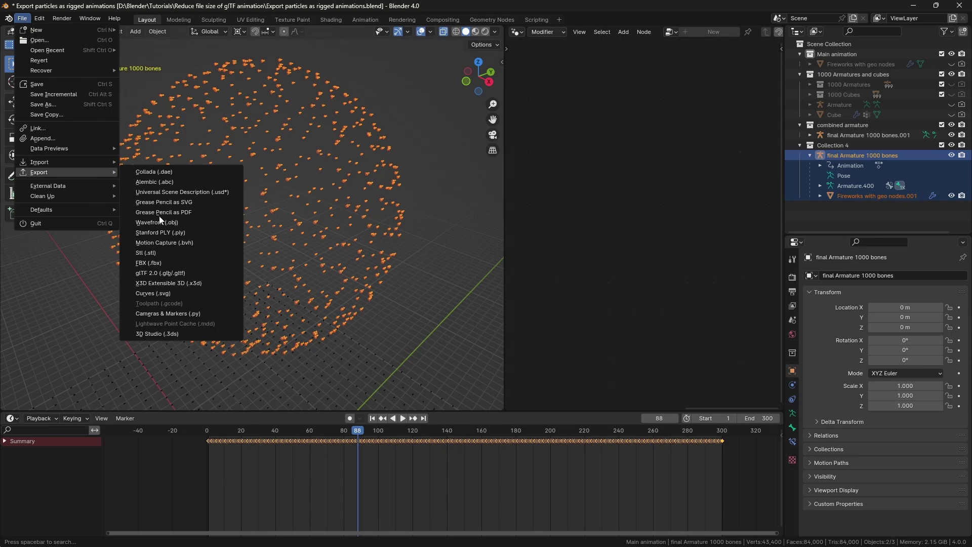
click(165, 273)
click(754, 229)
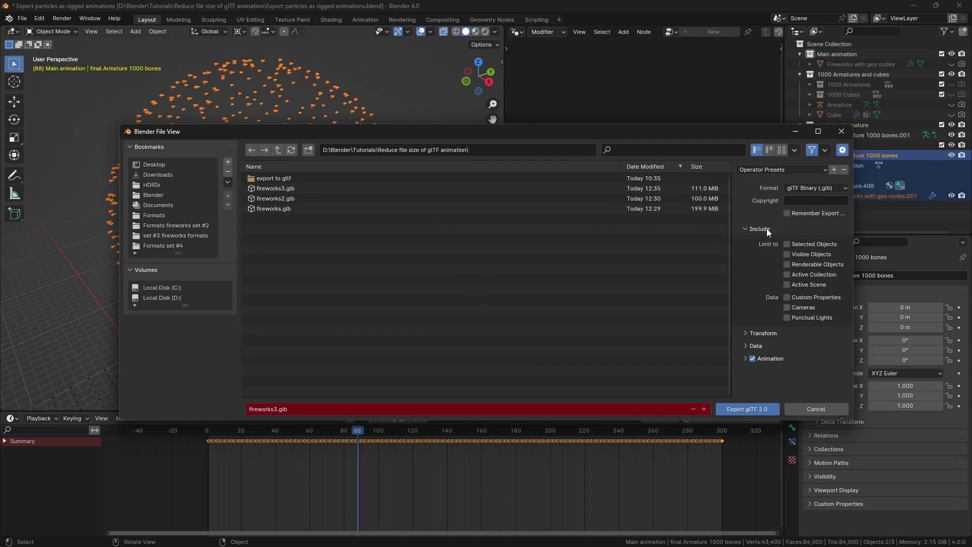
click(770, 345)
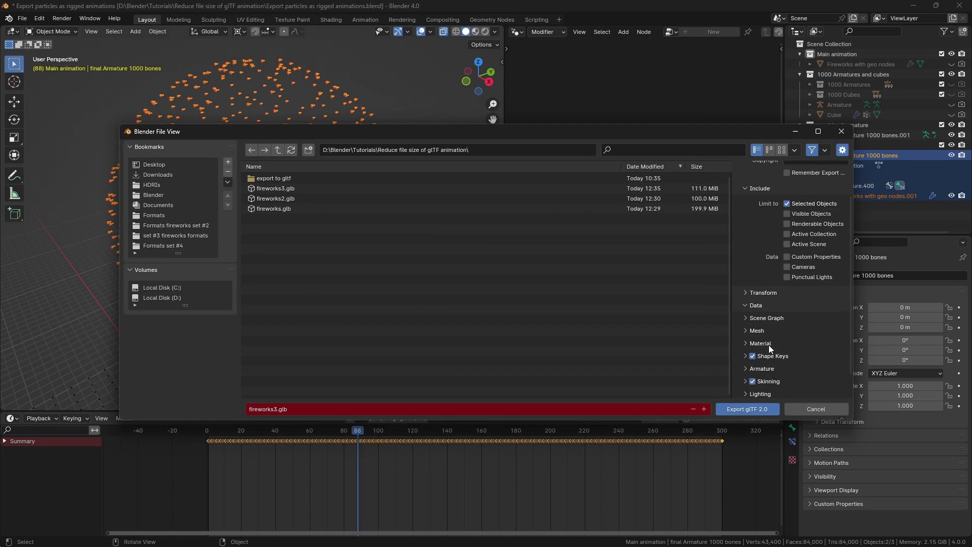
scroll(766, 334, down, 4)
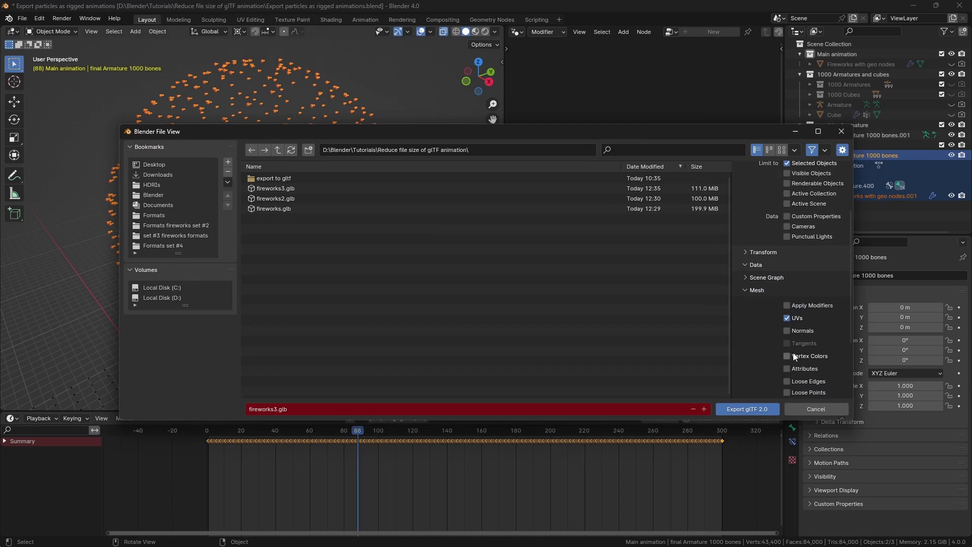
click(748, 408)
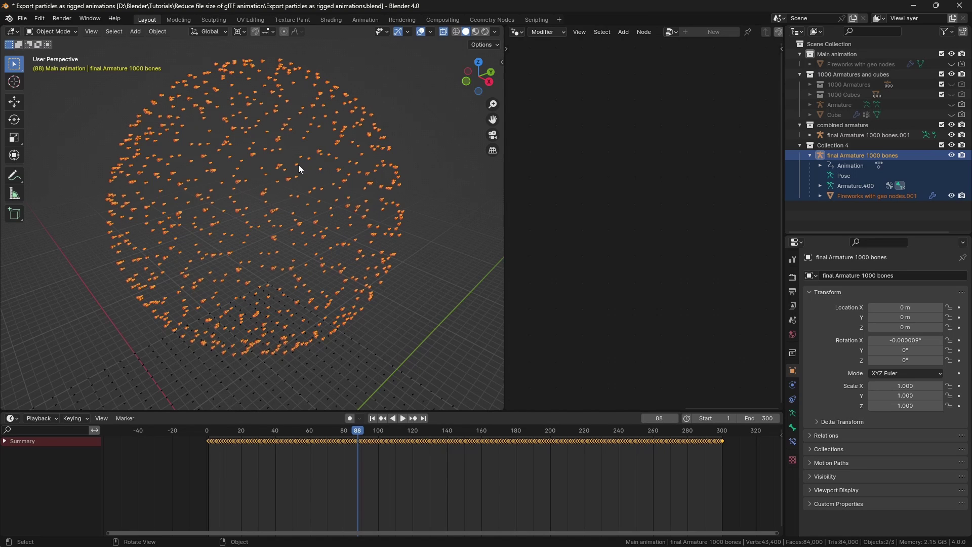
Import the 11.8 MiB fireworks3.glb through the glTF 2.0 importer.
click(23, 19)
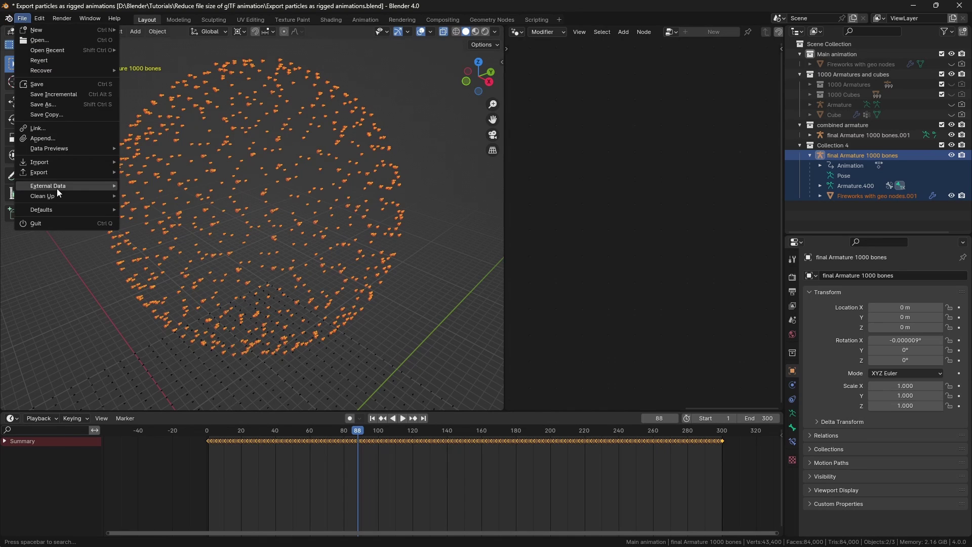
mouse_move(56, 162)
click(161, 273)
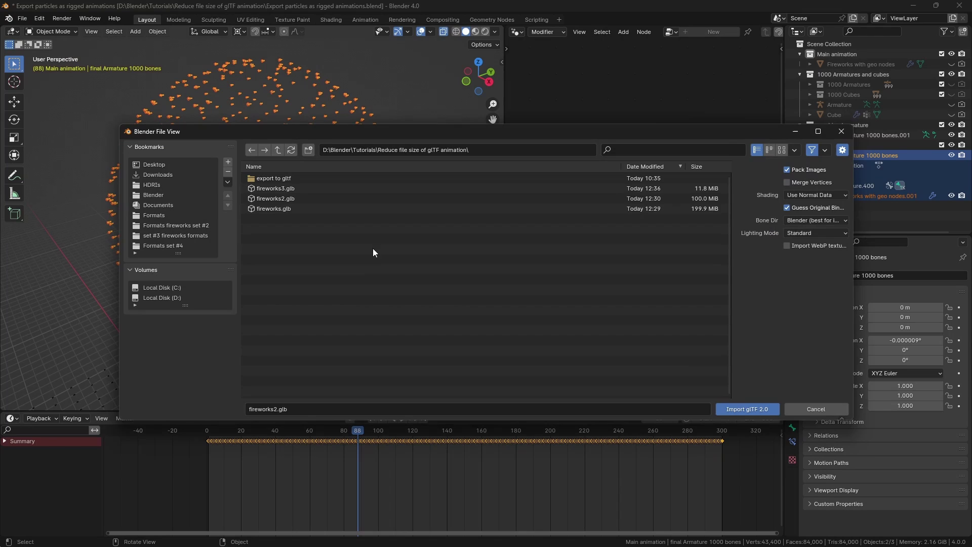
click(294, 188)
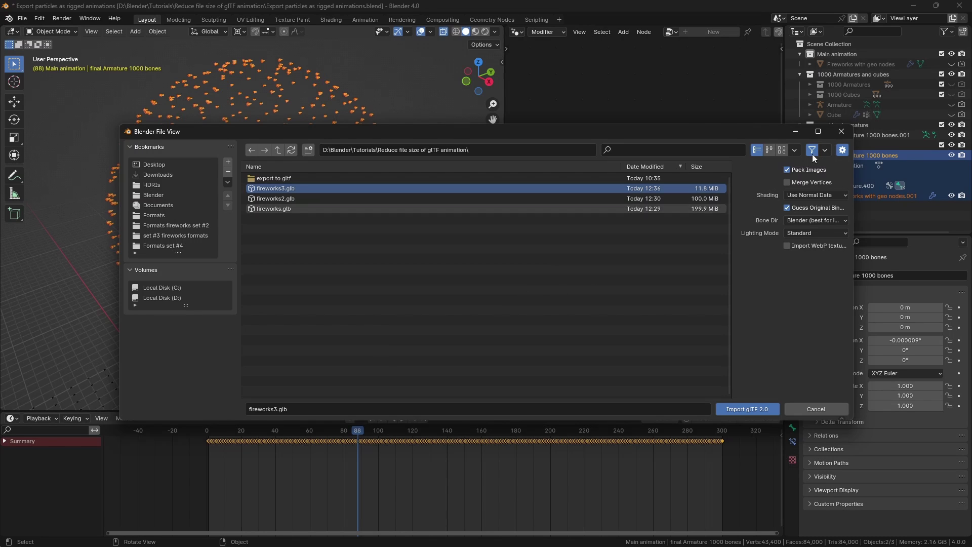
double_click(290, 188)
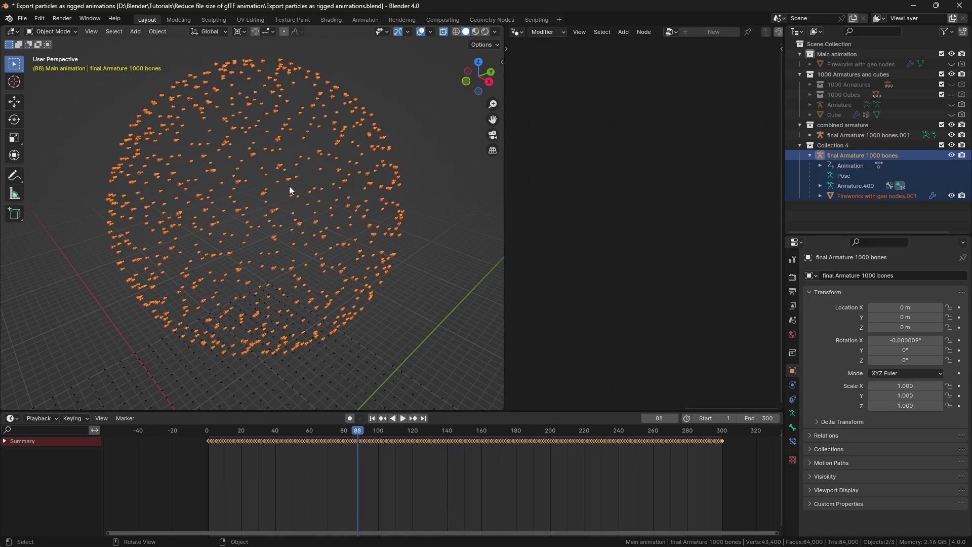
Hide the original rig objects, scrub to frame 82, and select only final Armature 1000 bones.002.
click(953, 196)
click(952, 155)
scroll(904, 139, down, 1)
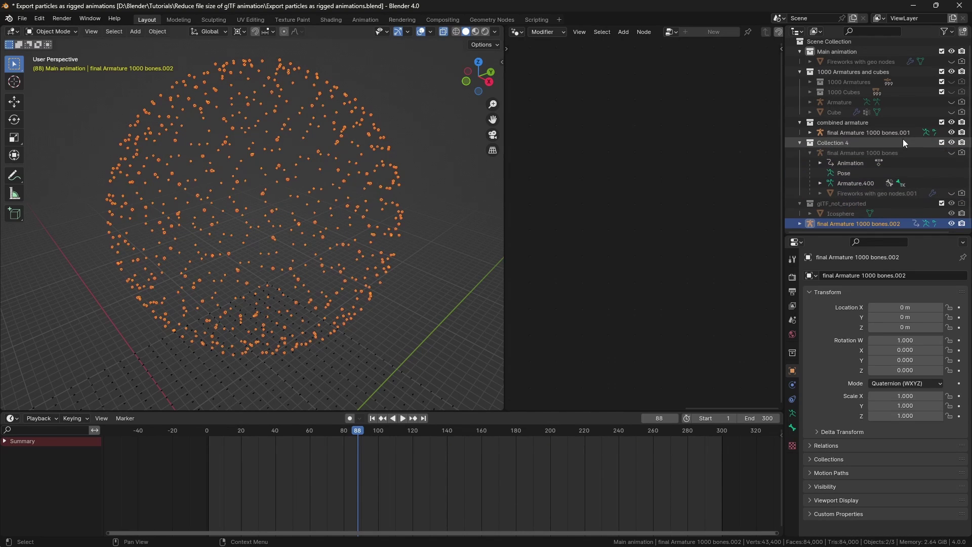
click(800, 223)
scroll(852, 172, down, 2)
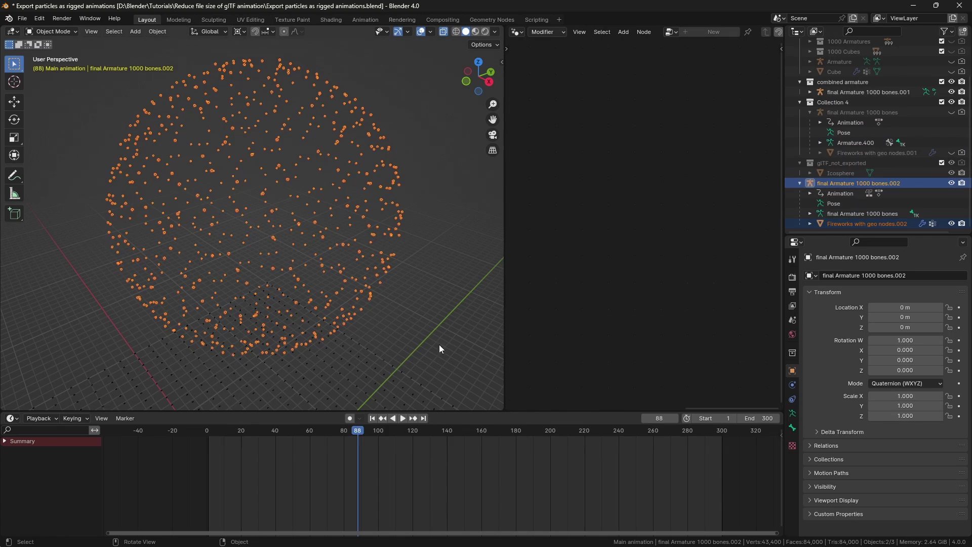
mouse_move(353, 436)
mouse_down()
mouse_move(331, 439)
mouse_move(347, 438)
mouse_up()
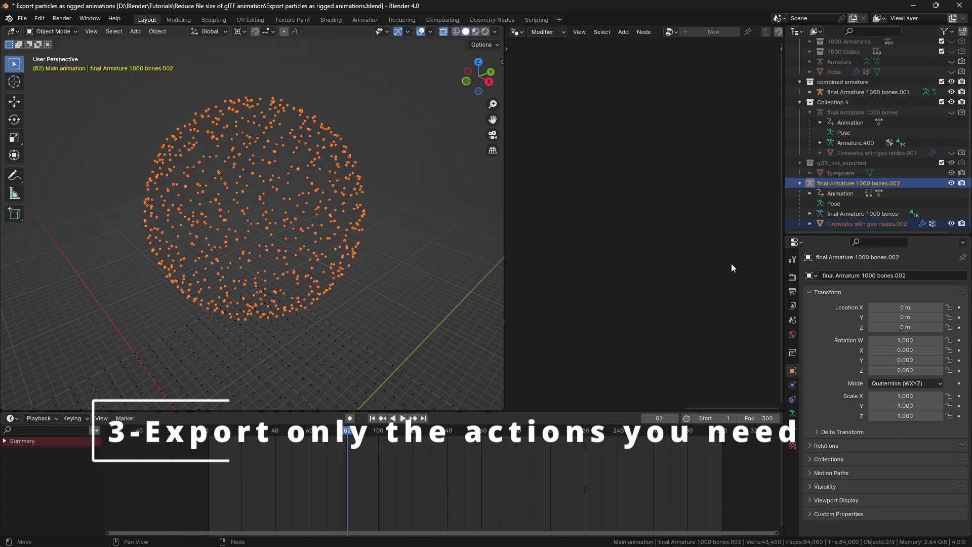
click(861, 184)
Switch the timeline to the Dope Sheet's Action Editor and add Fireworks with geo nodes.002 to the selection.
click(12, 419)
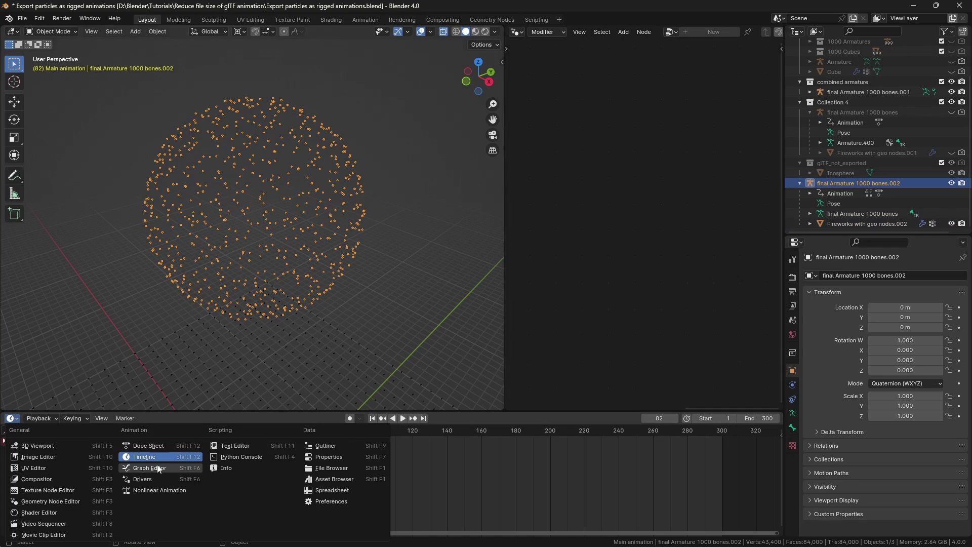
click(148, 446)
click(74, 421)
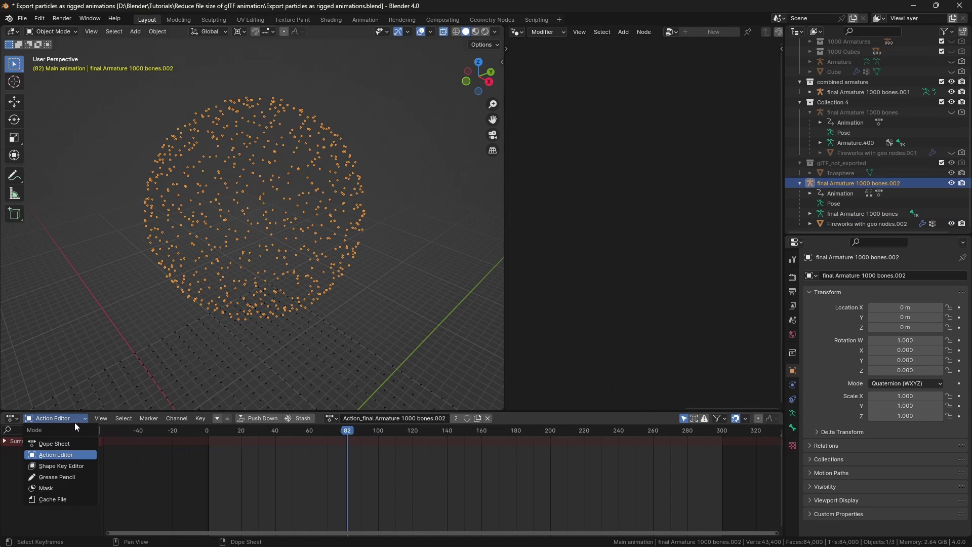
click(65, 458)
click(330, 419)
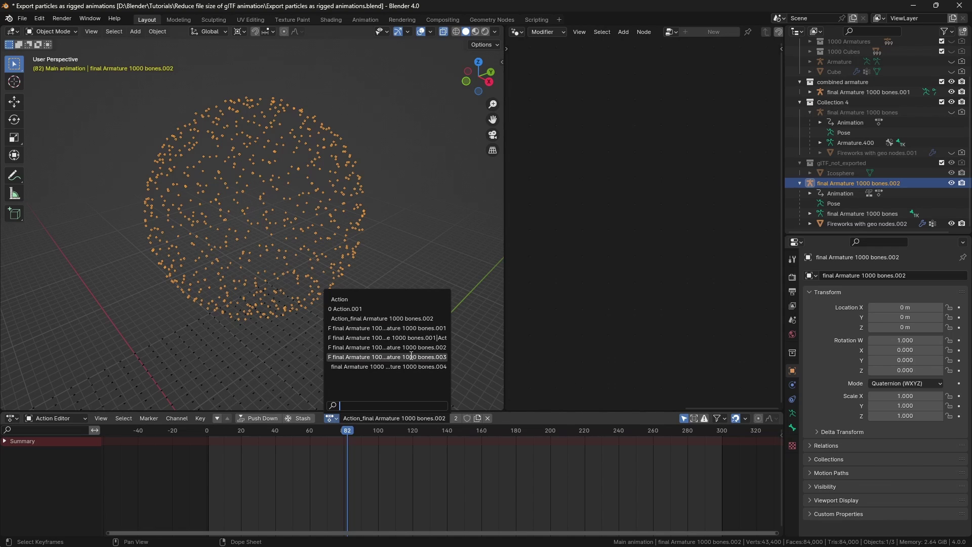
ctrl+click(856, 224)
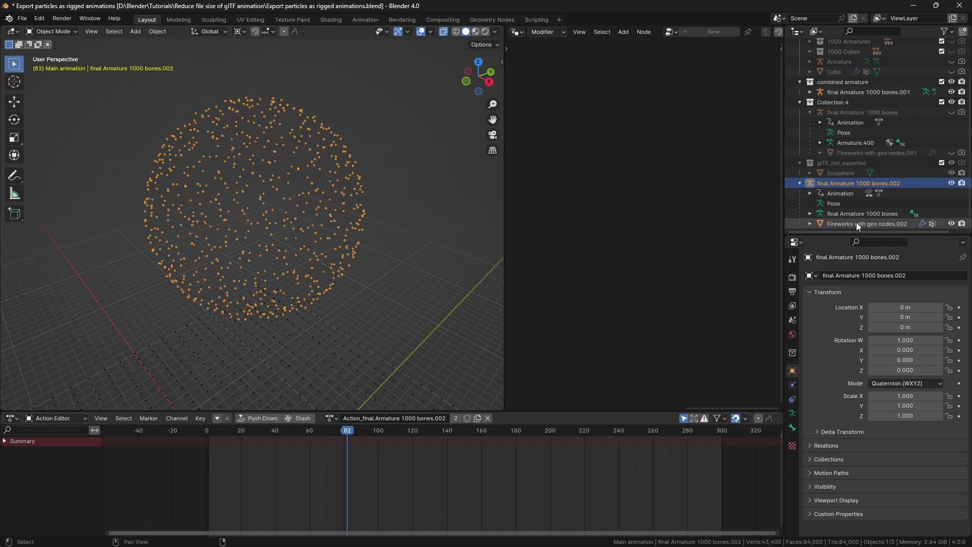
Start a glTF 2.0 export and name the file fireworks4.glb.
click(23, 19)
mouse_move(65, 173)
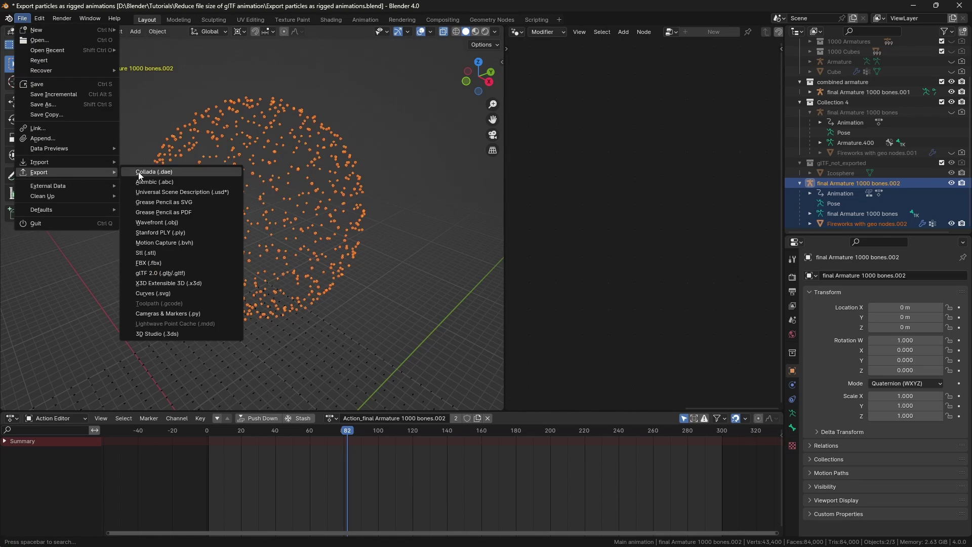
click(169, 273)
key(BackSpace)
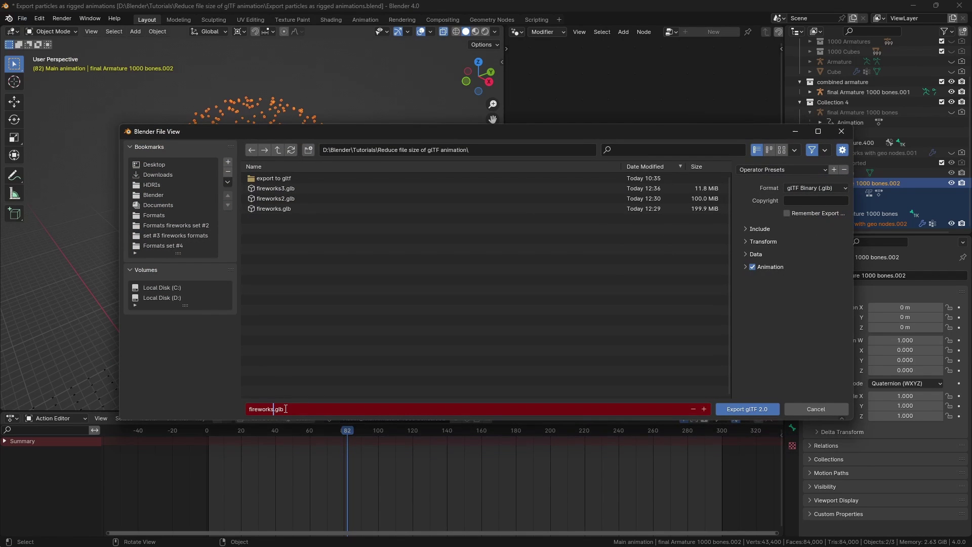
text(4)
key(Return)
Set the animation mode to Active actions merged and export fireworks4.glb.
click(805, 229)
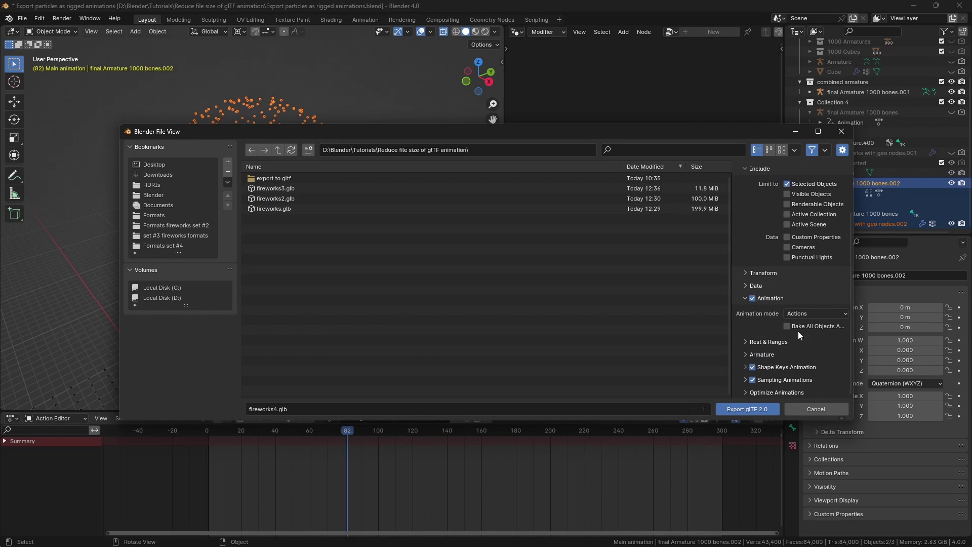
click(817, 313)
click(798, 337)
click(778, 342)
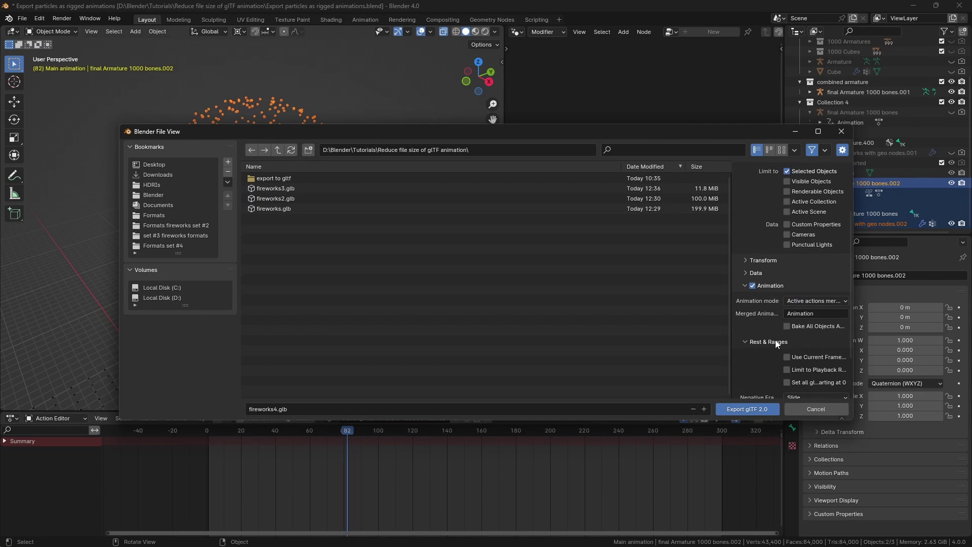
scroll(778, 348, down, 3)
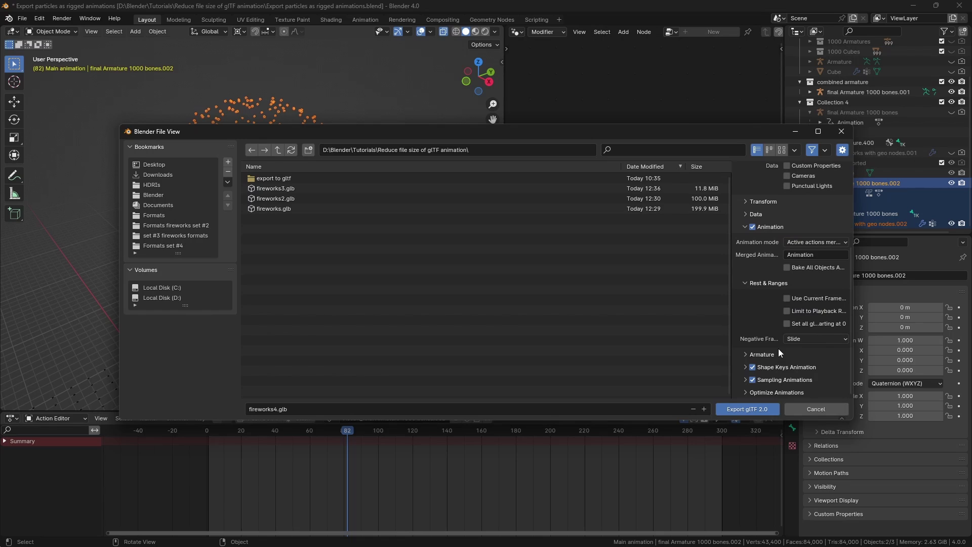
click(763, 355)
scroll(777, 355, down, 2)
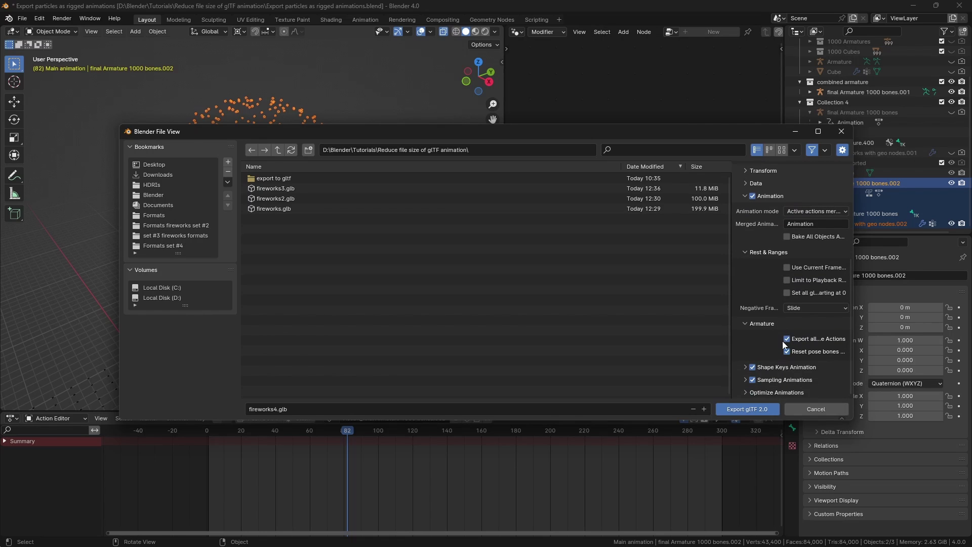
click(754, 410)
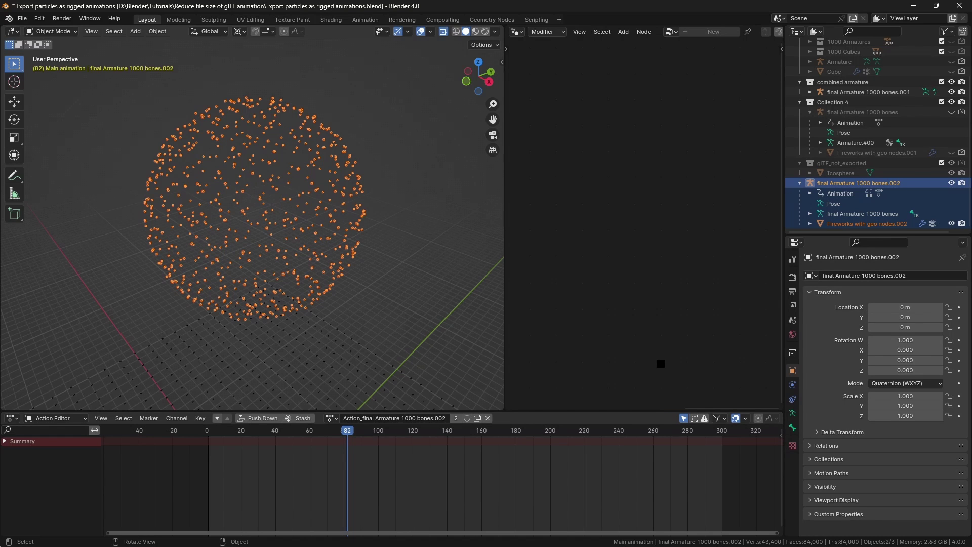
Replace the original armature and fireworks with imported fireworks4.glb, then scrub to check its animation.
key(x)
click(318, 229)
click(24, 19)
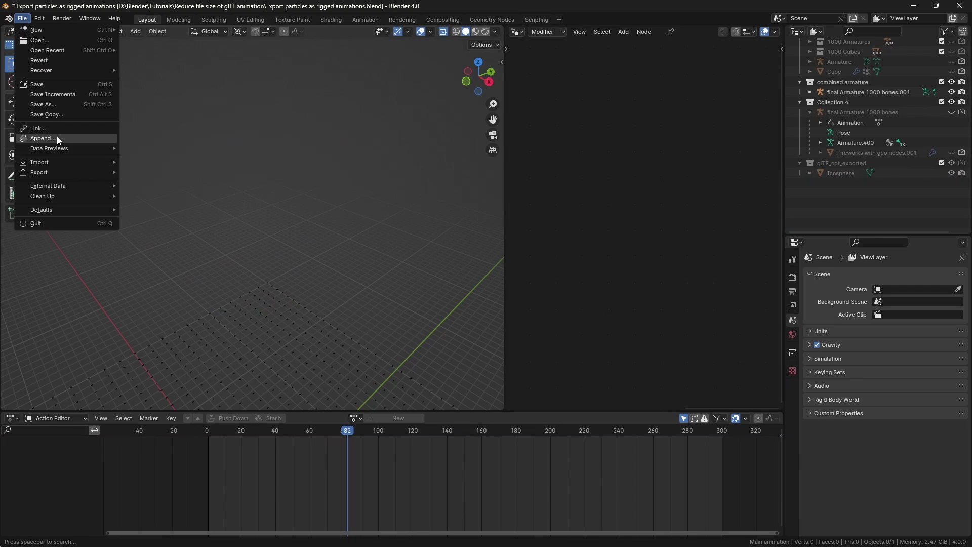
mouse_move(101, 160)
click(169, 274)
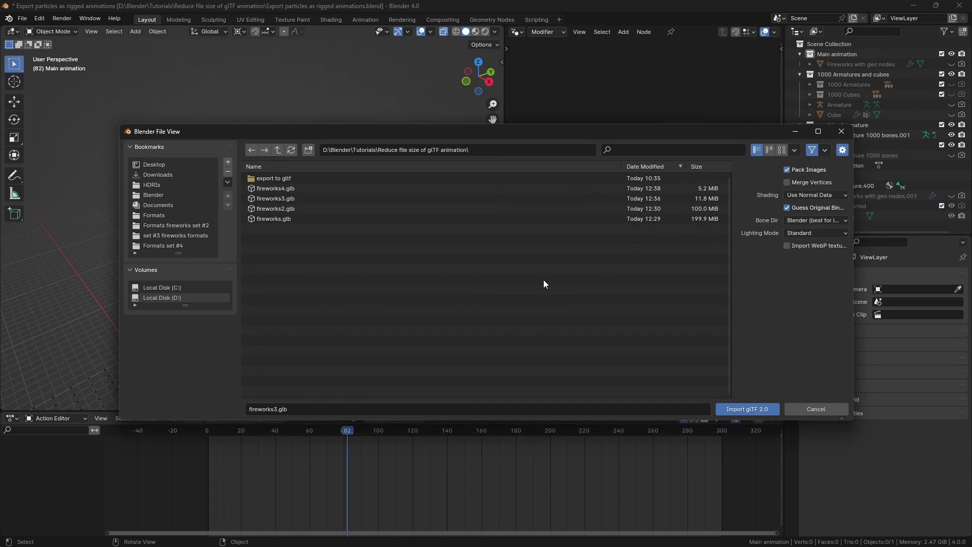
double_click(717, 188)
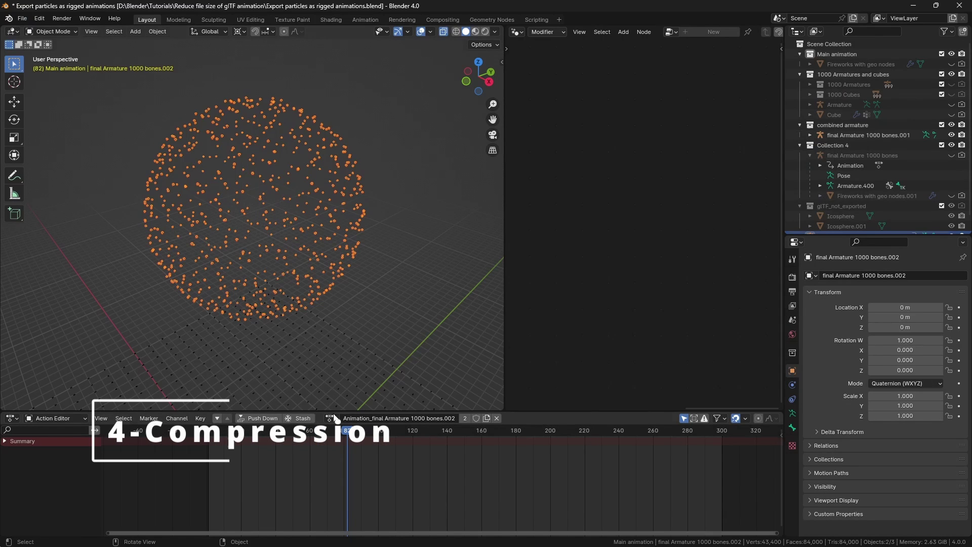
drag(334, 431, 341, 462)
Select the imported armature together with its children in the Outliner.
scroll(892, 198, down, 1)
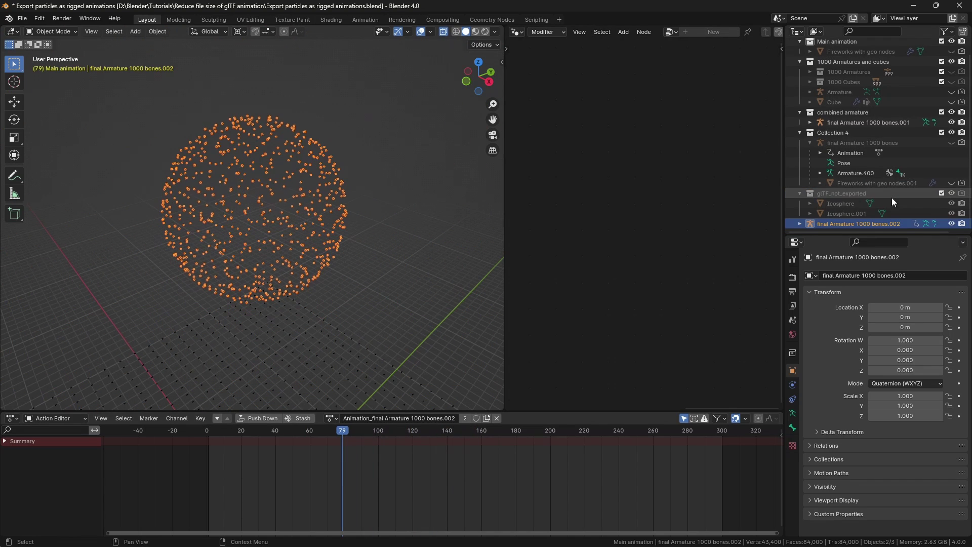
click(800, 223)
scroll(843, 198, down, 2)
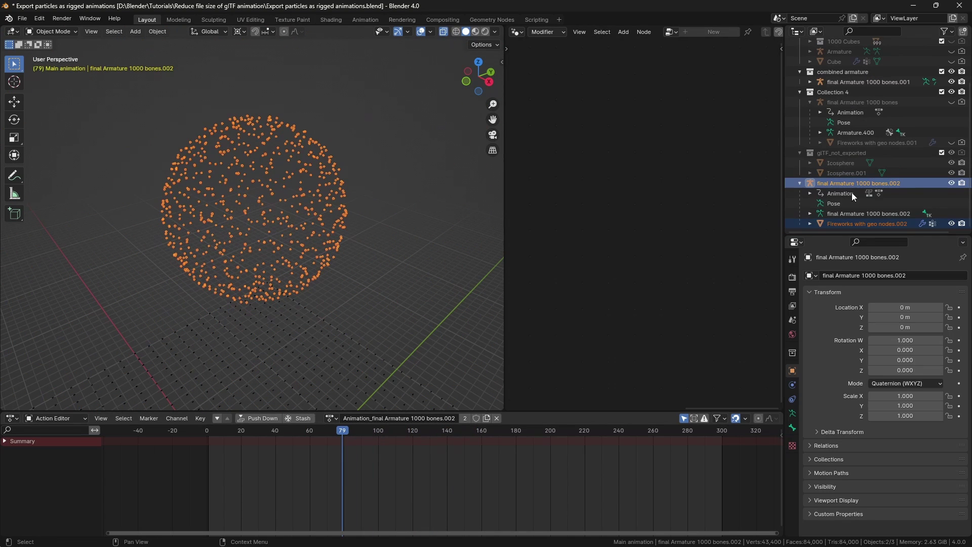
click(853, 220)
Export them as a glTF with Compression enabled, named fireworks5.glb.
click(22, 18)
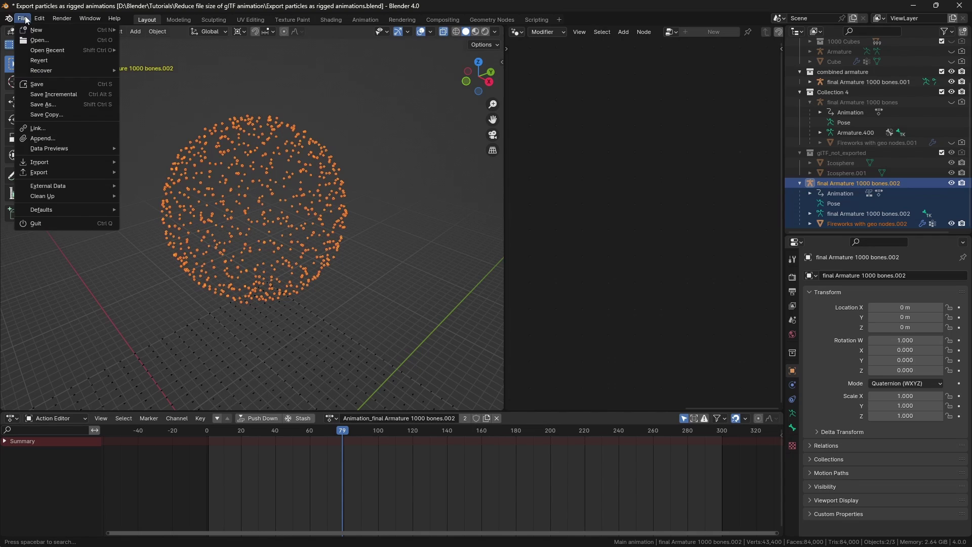
mouse_move(62, 172)
click(186, 273)
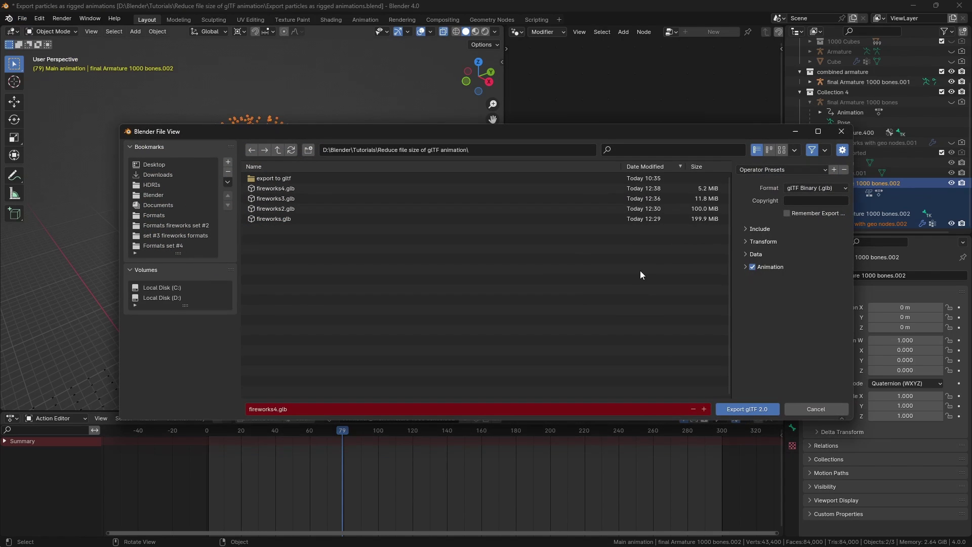
click(773, 254)
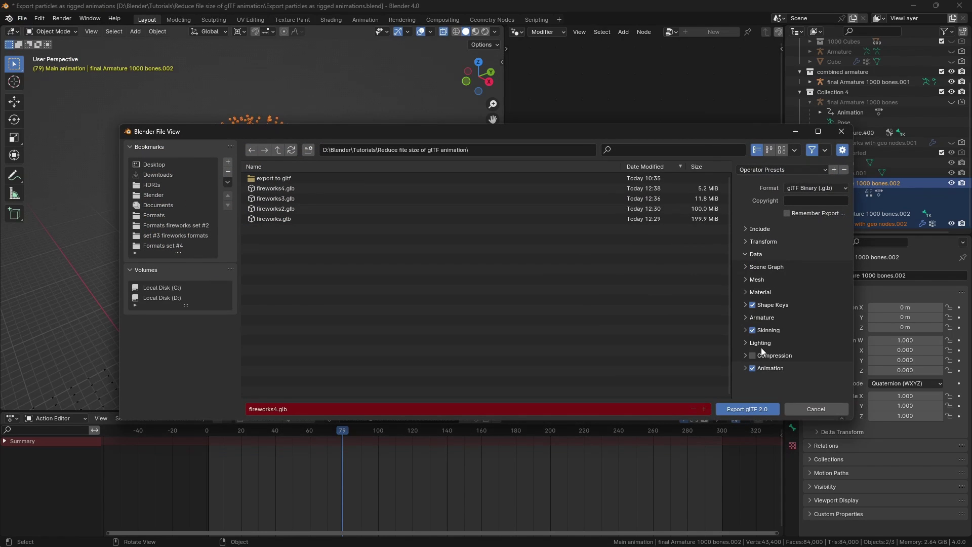
click(287, 408)
click(279, 409)
key(BackSpace)
text(5)
click(740, 407)
click(740, 408)
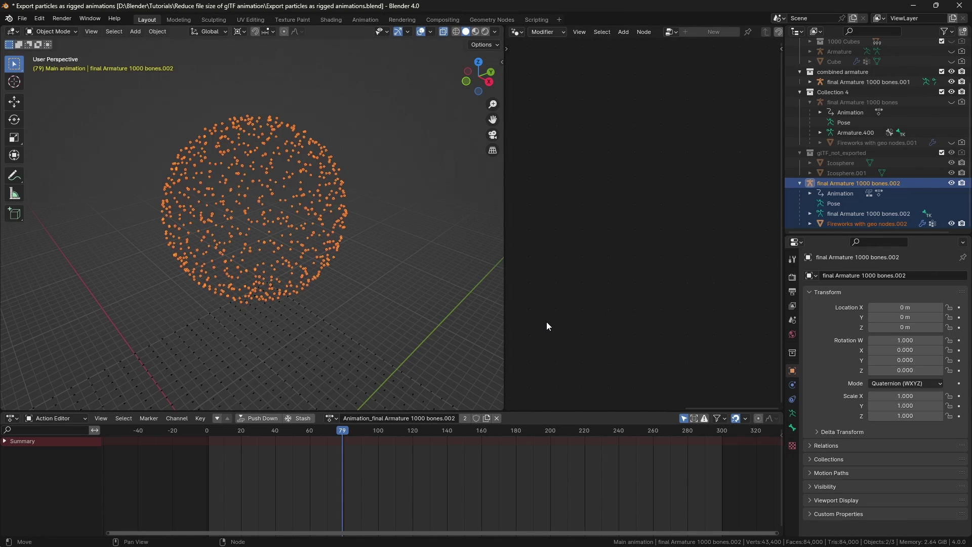
Delete the armature and fireworks, then import the 3.4 MiB fireworks5.glb in their place.
key(x)
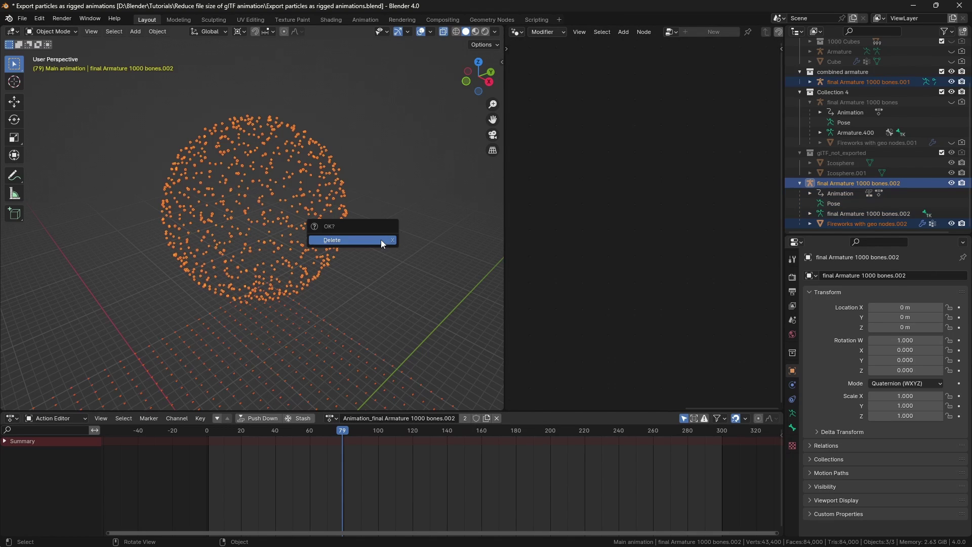
click(381, 239)
click(23, 18)
mouse_move(55, 161)
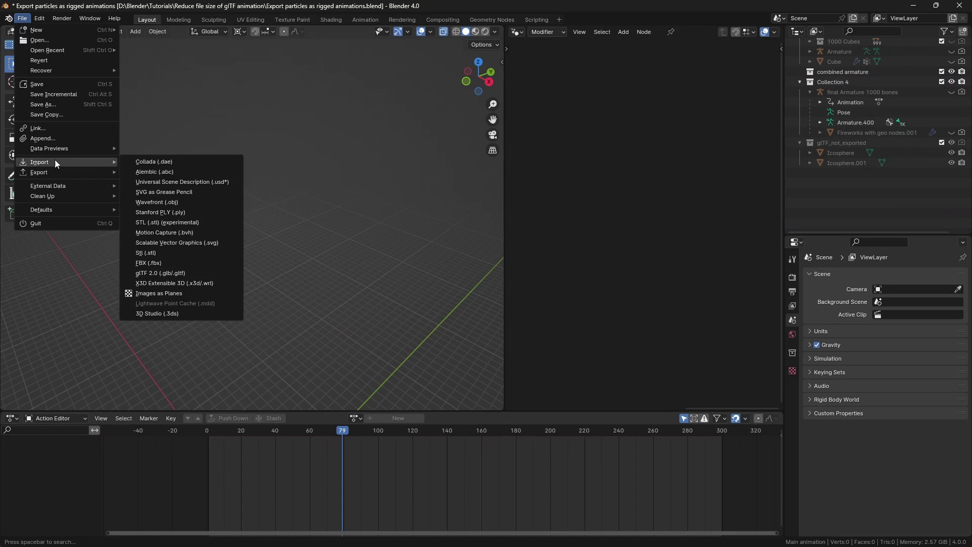
click(165, 273)
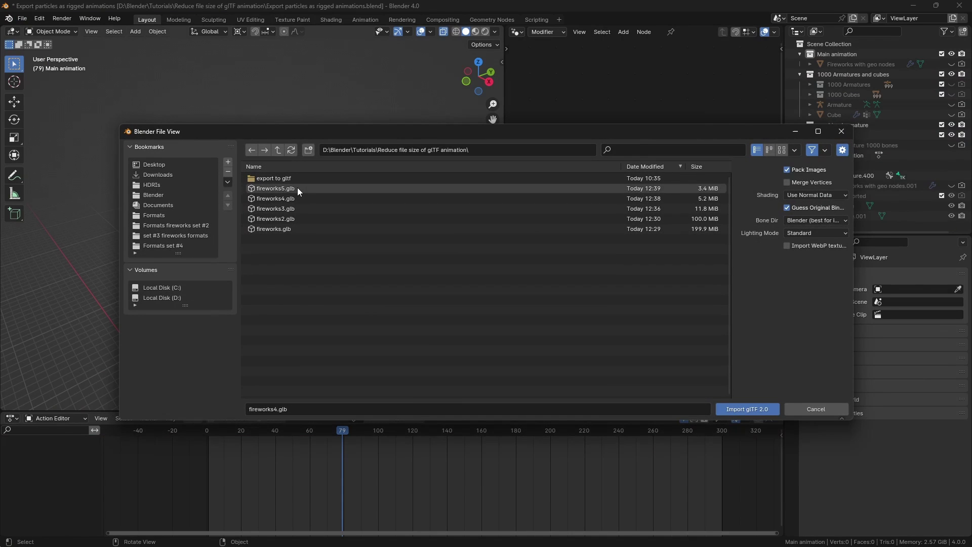
click(298, 190)
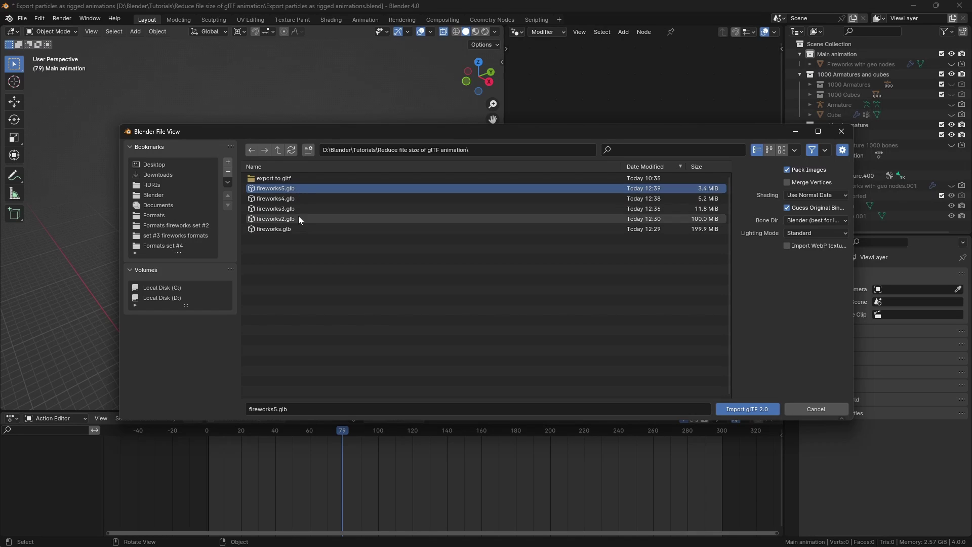
double_click(295, 229)
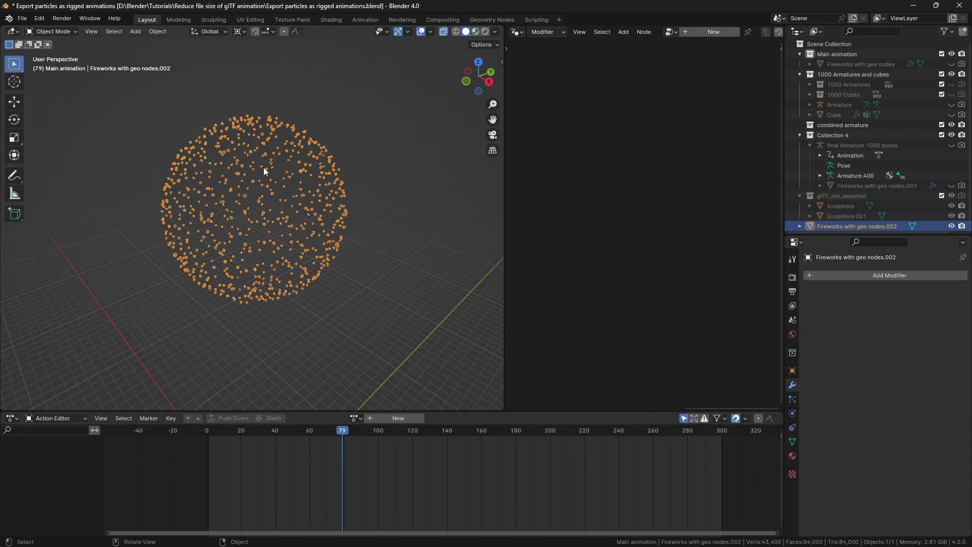